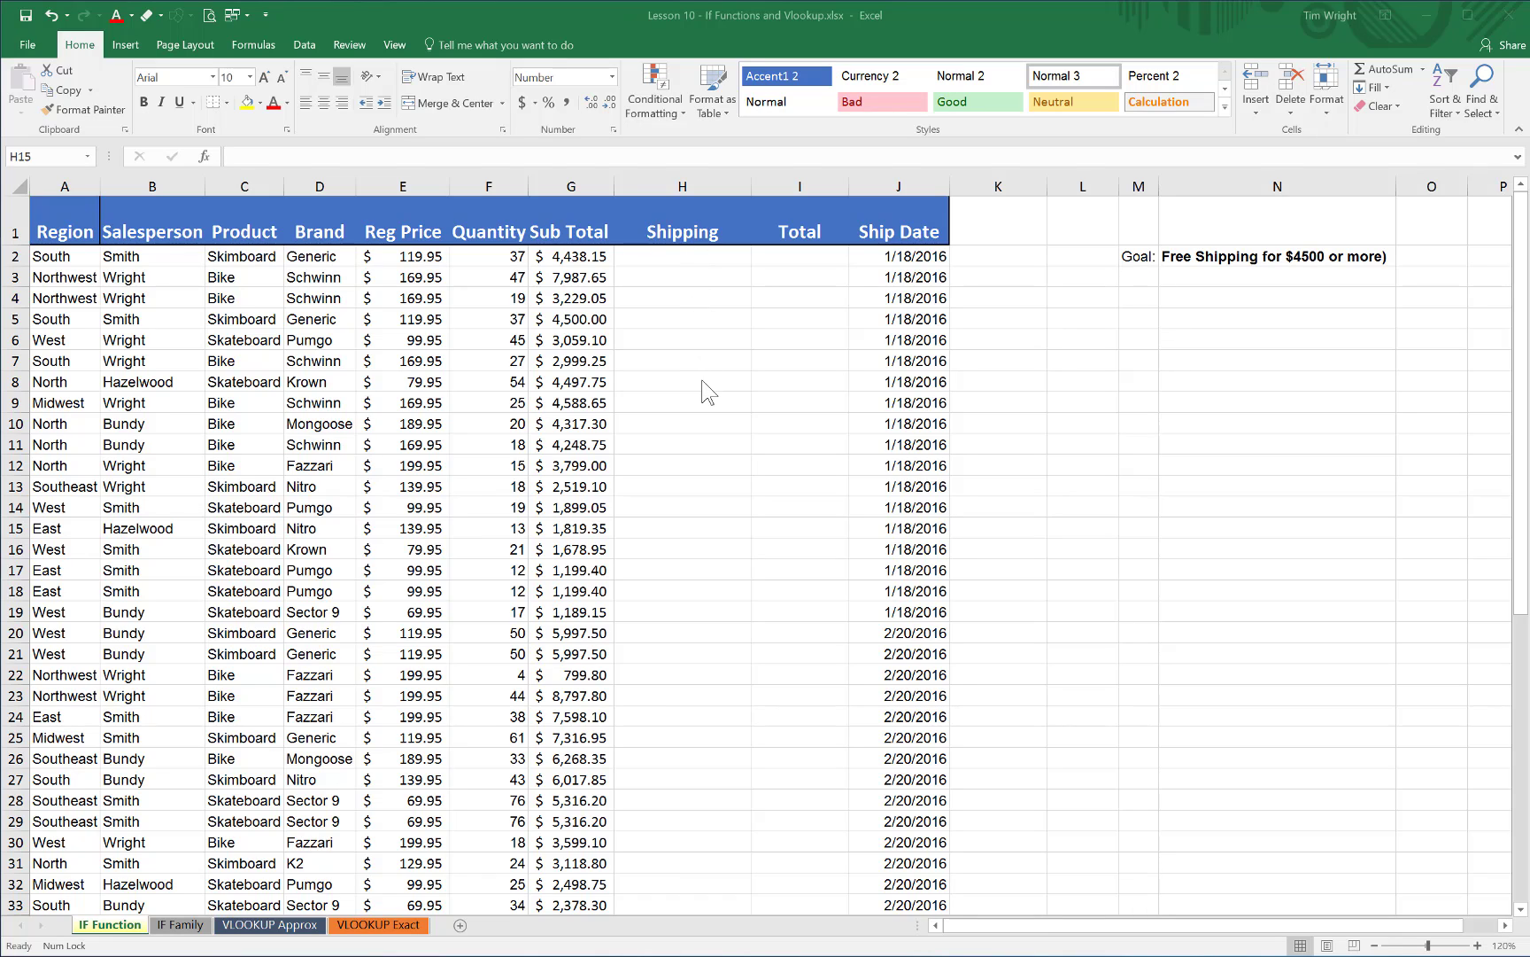
Enter the formula =IF(G2>4500,0,4%*G2) in cell H2 of the Shipping column.
left_click(687, 256)
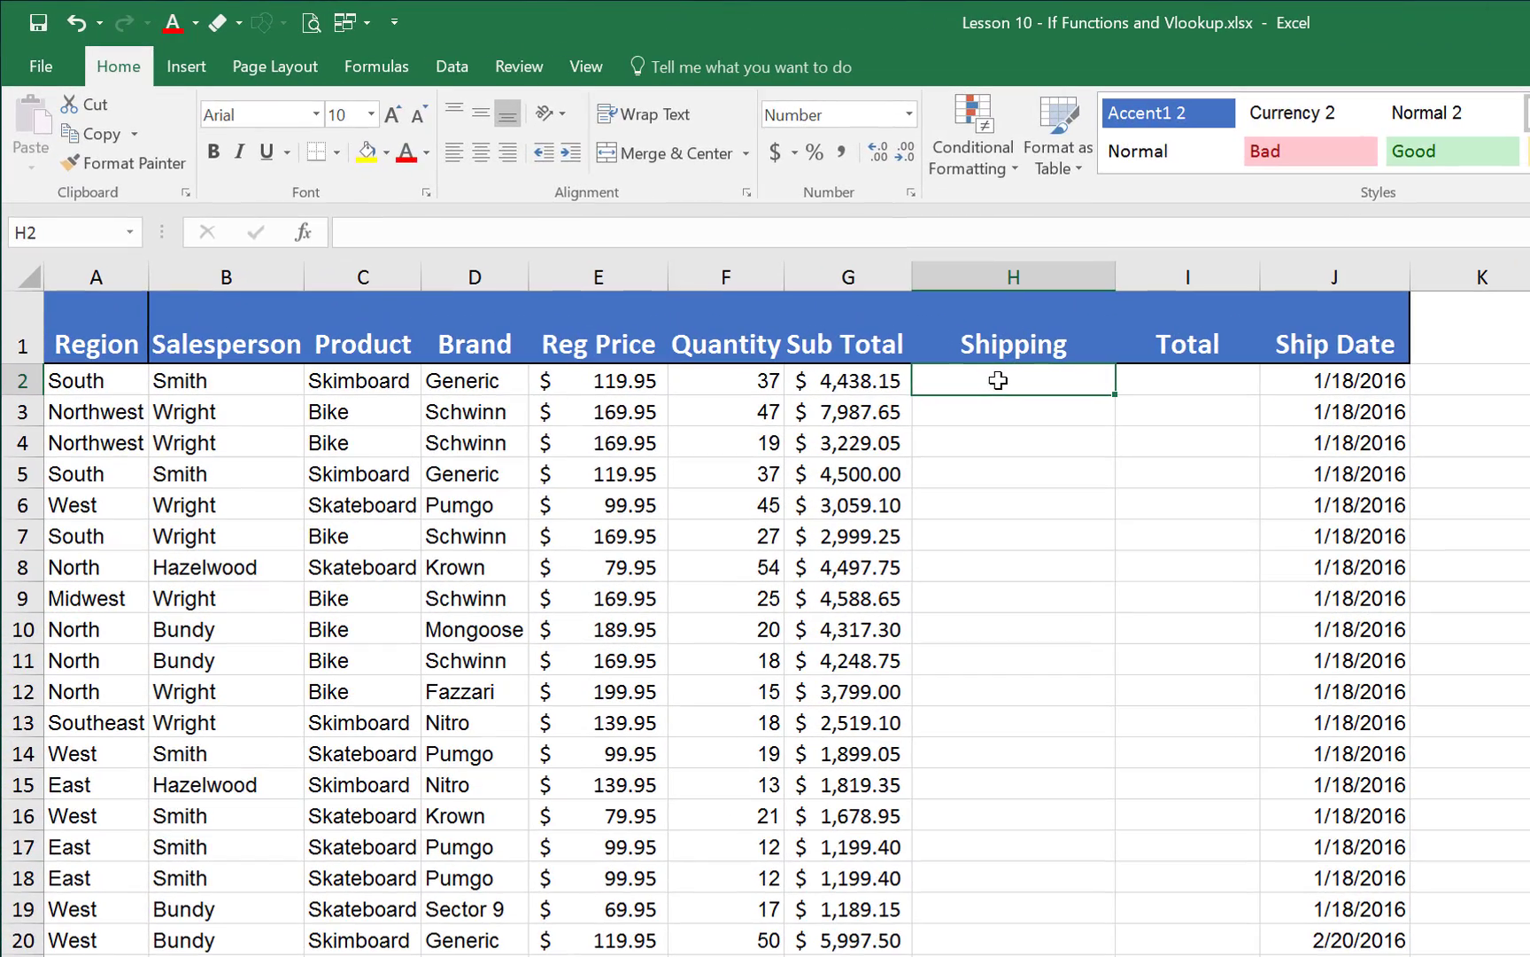
type("=")
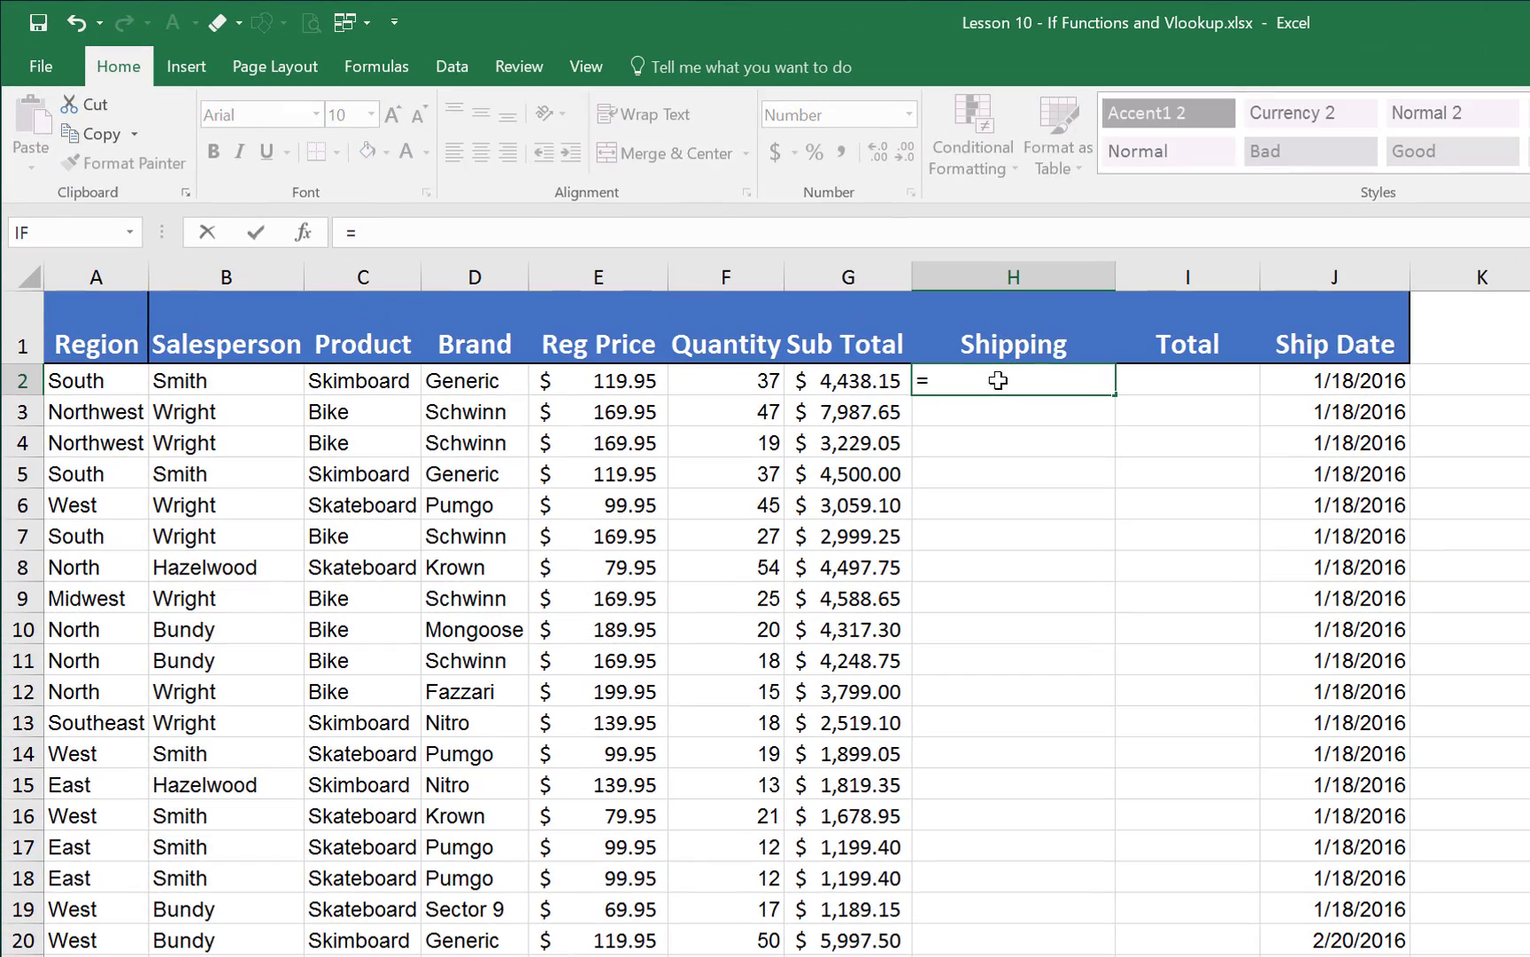
type("if")
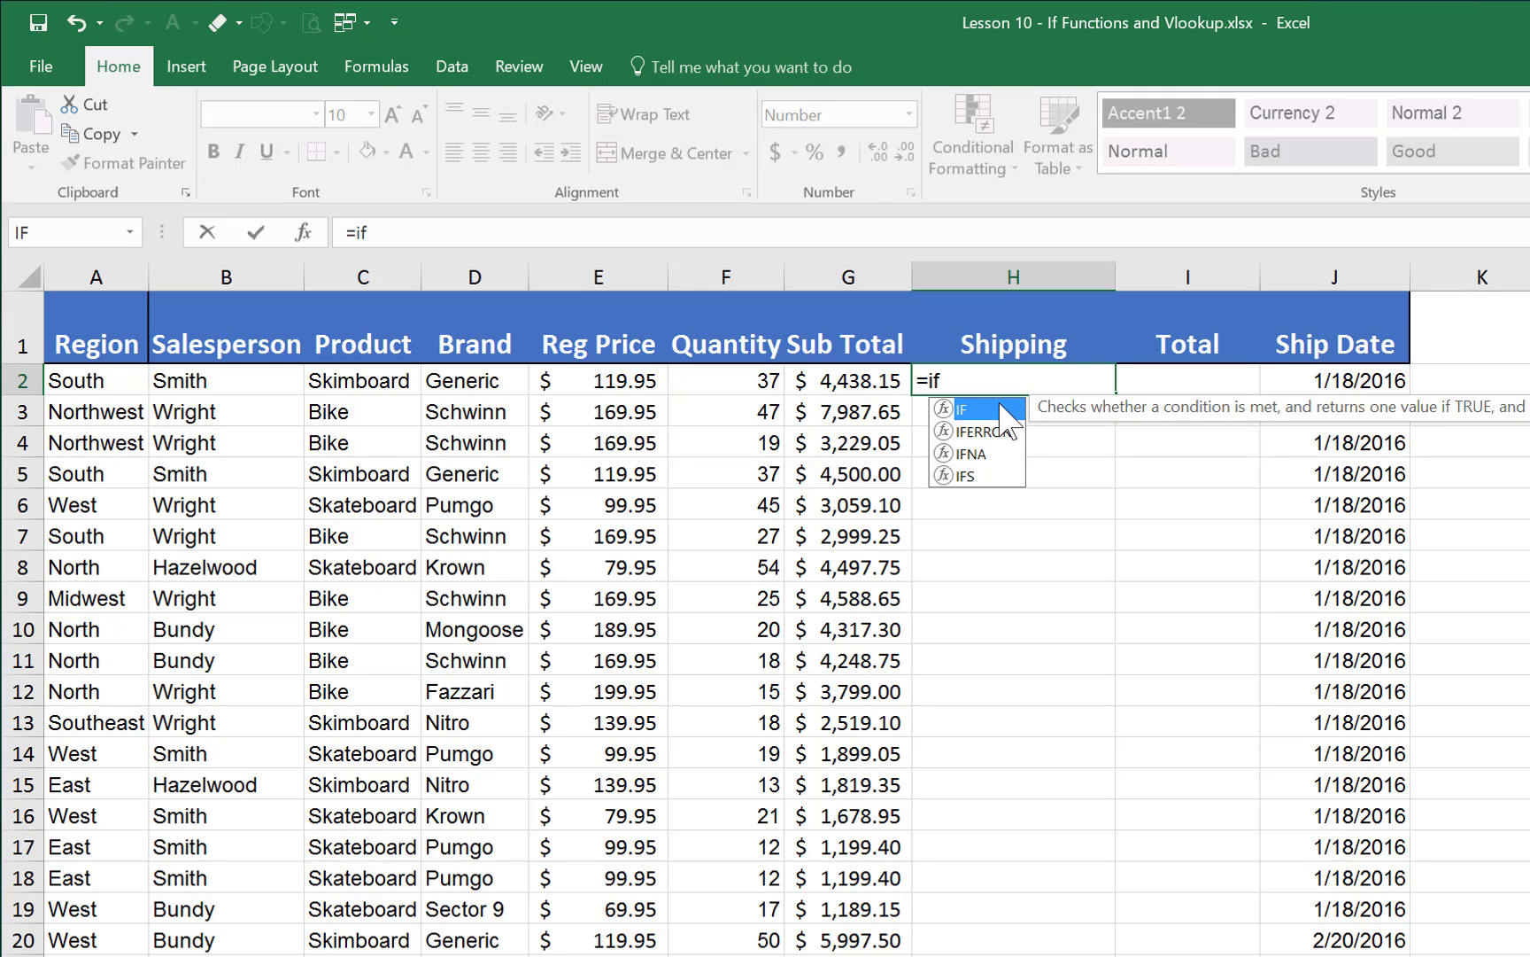
double_click(1007, 416)
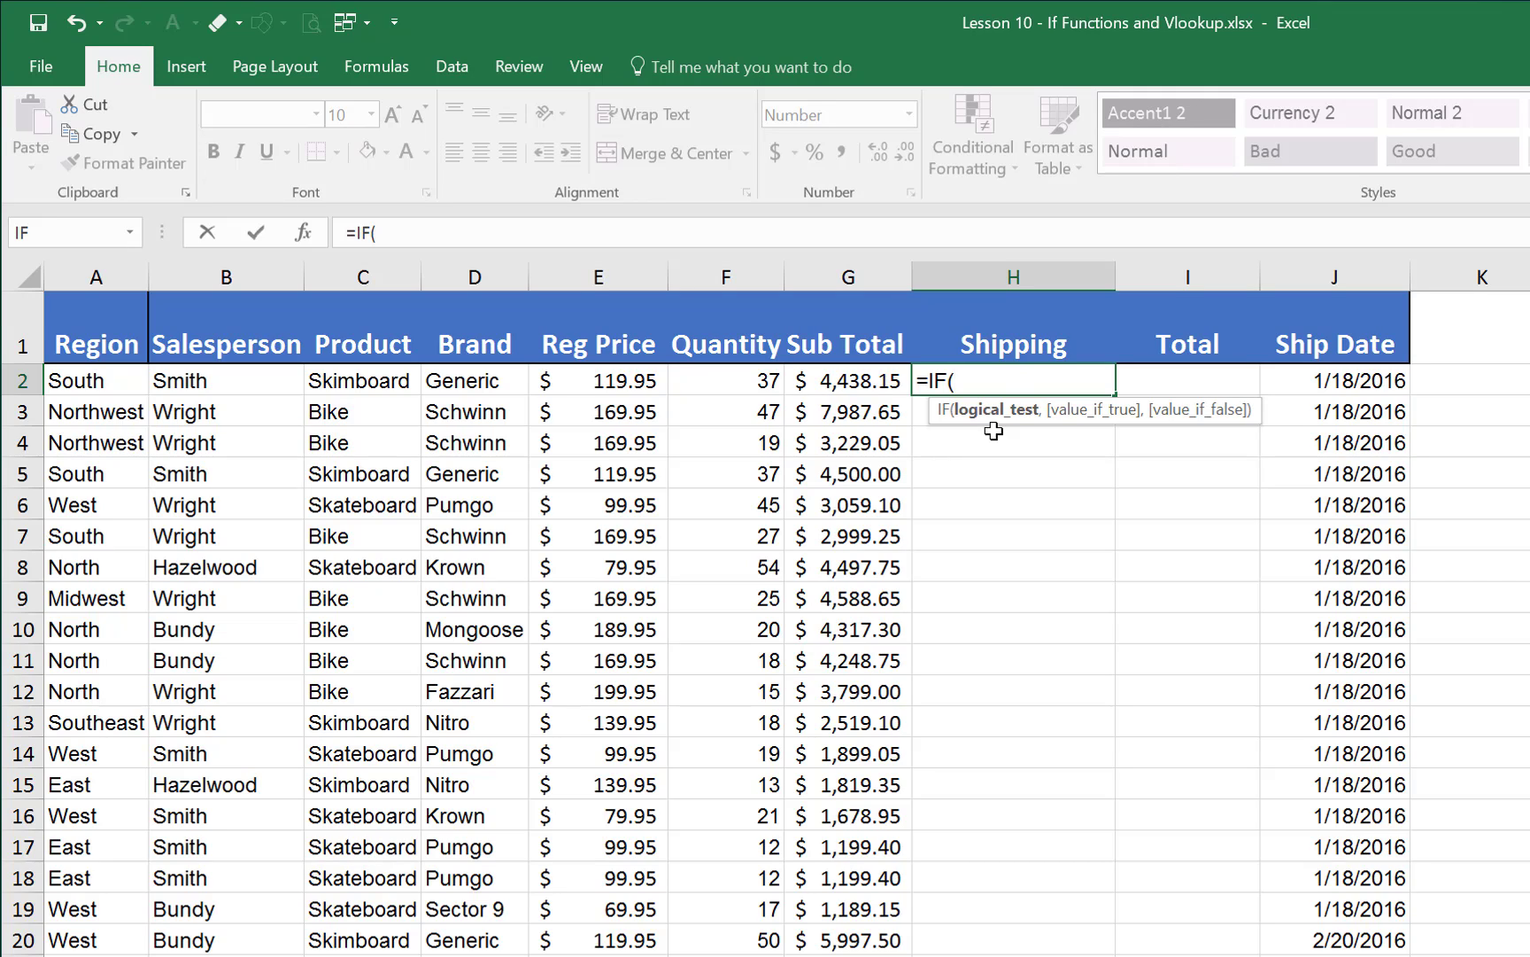
left_click(862, 380)
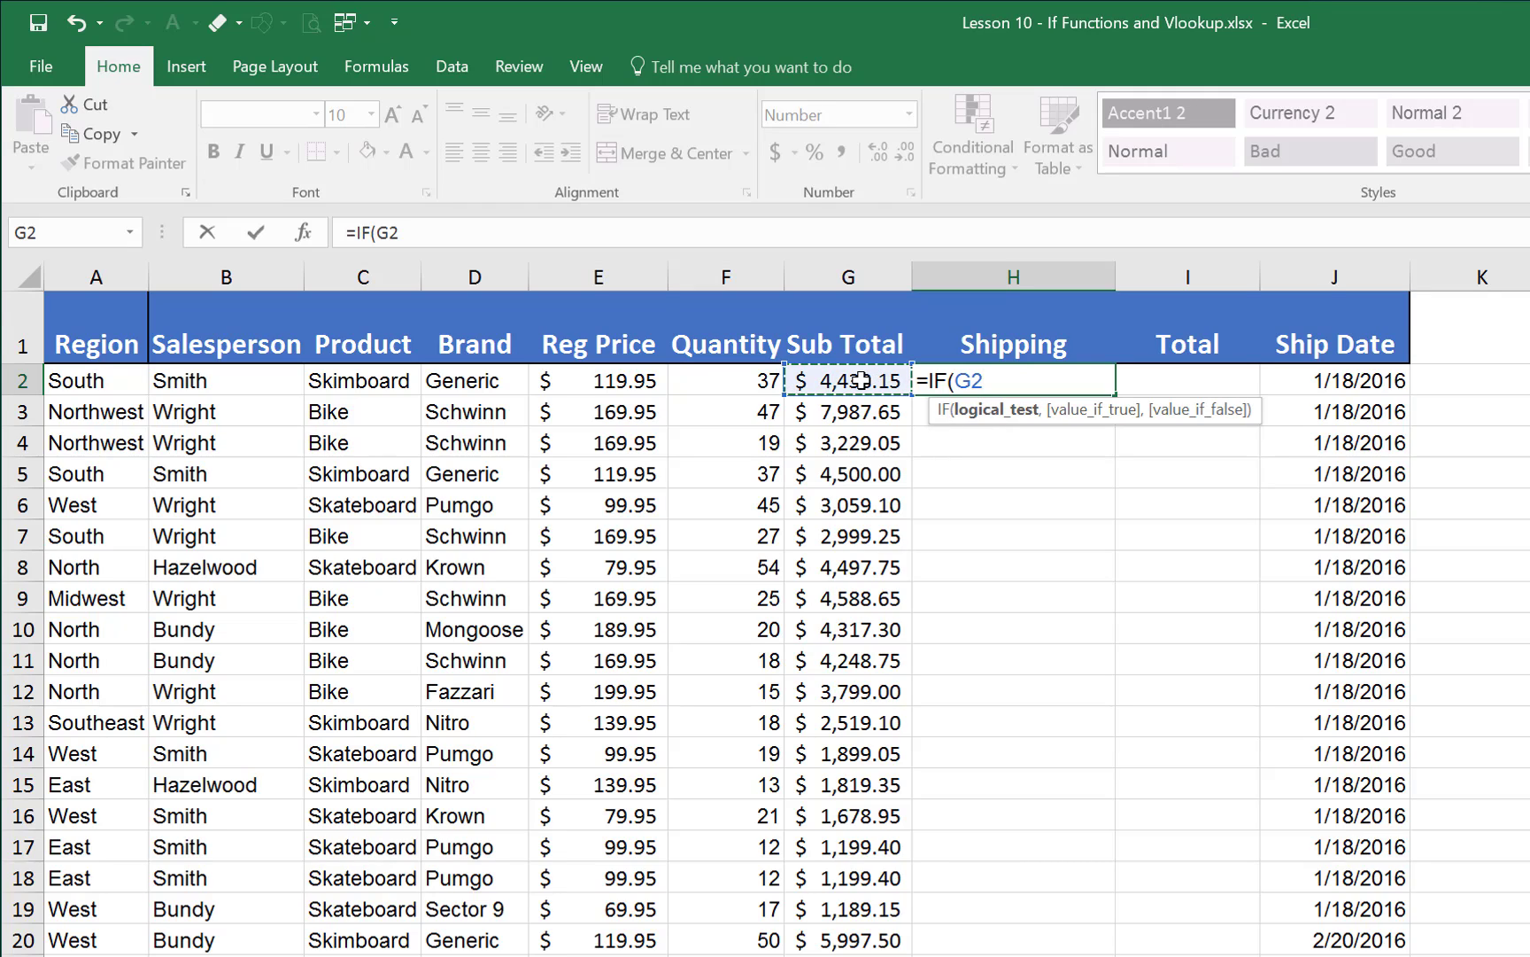
type(">4500")
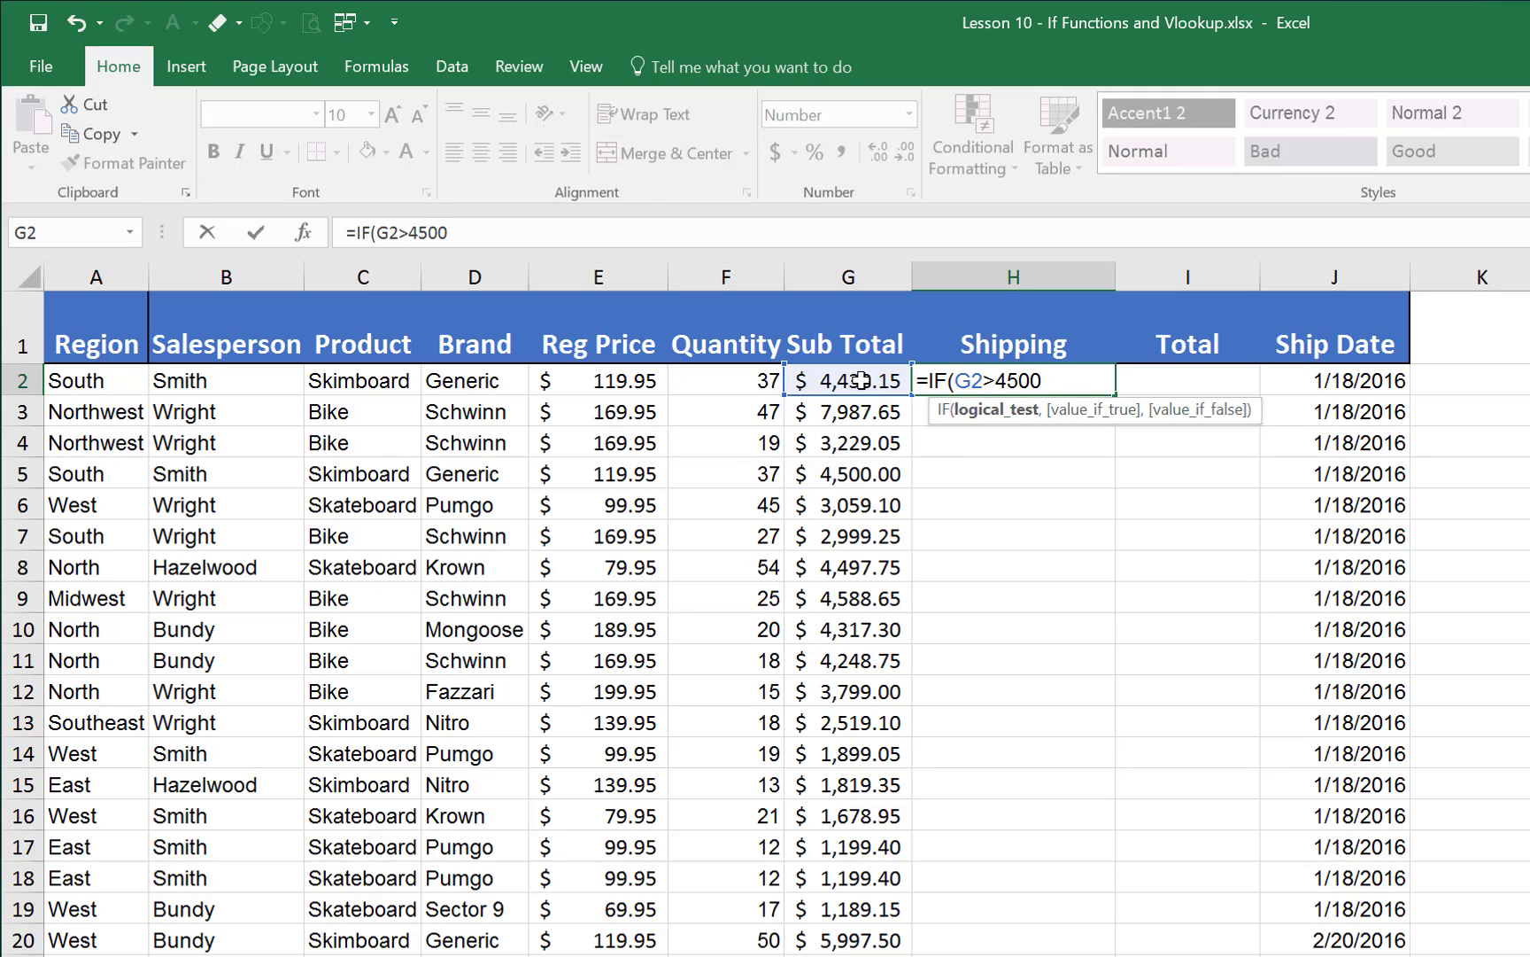
type(",")
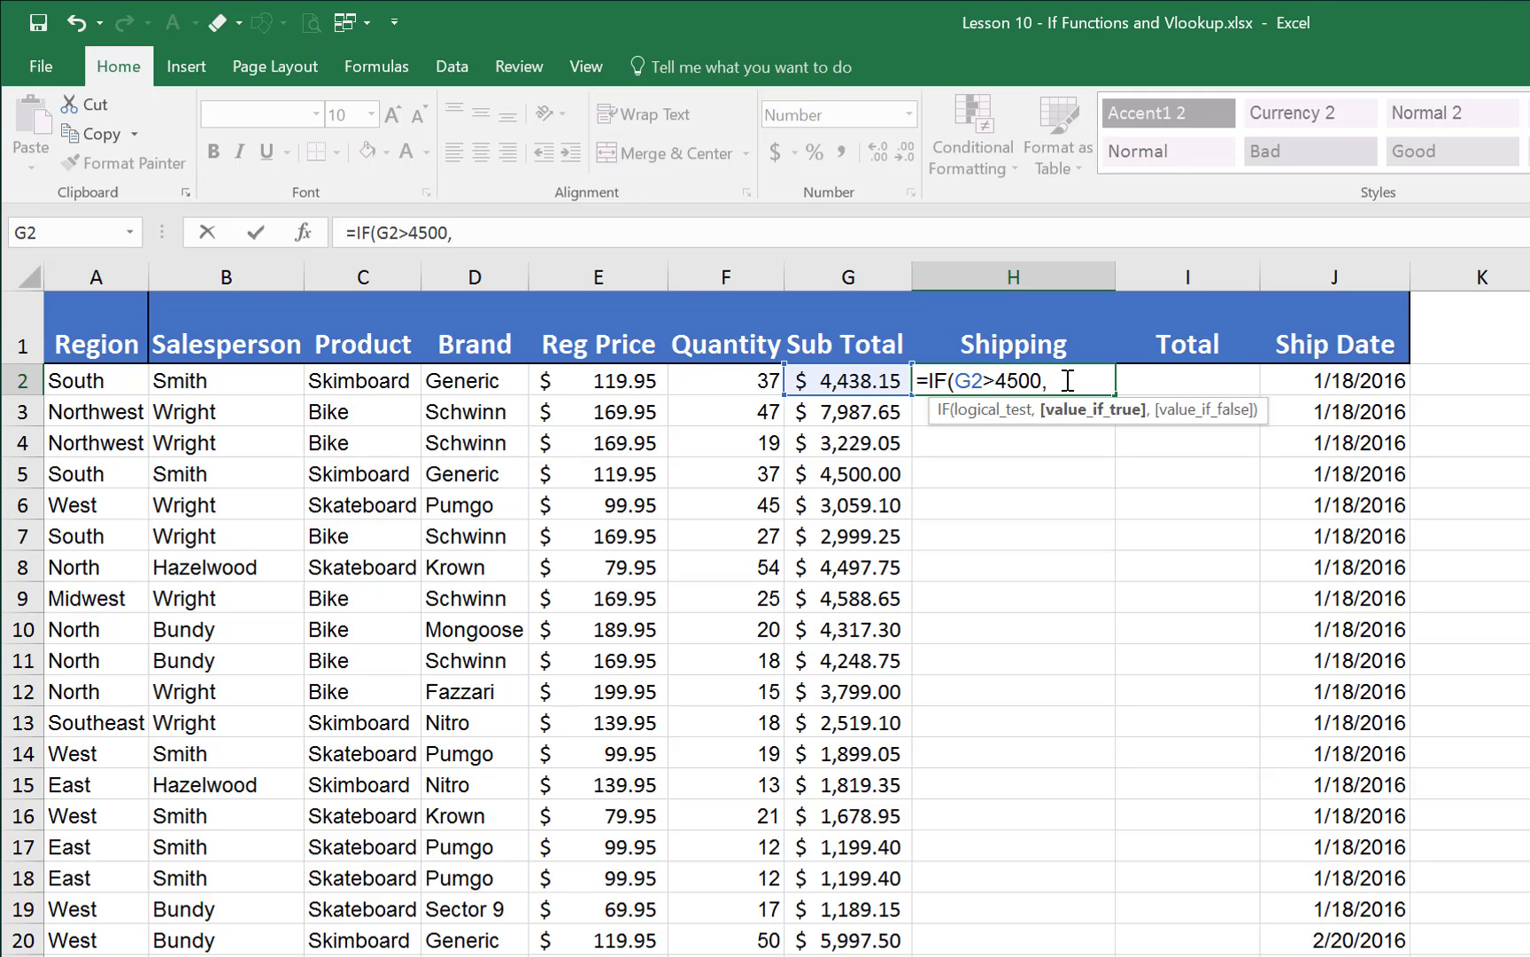
type("0,")
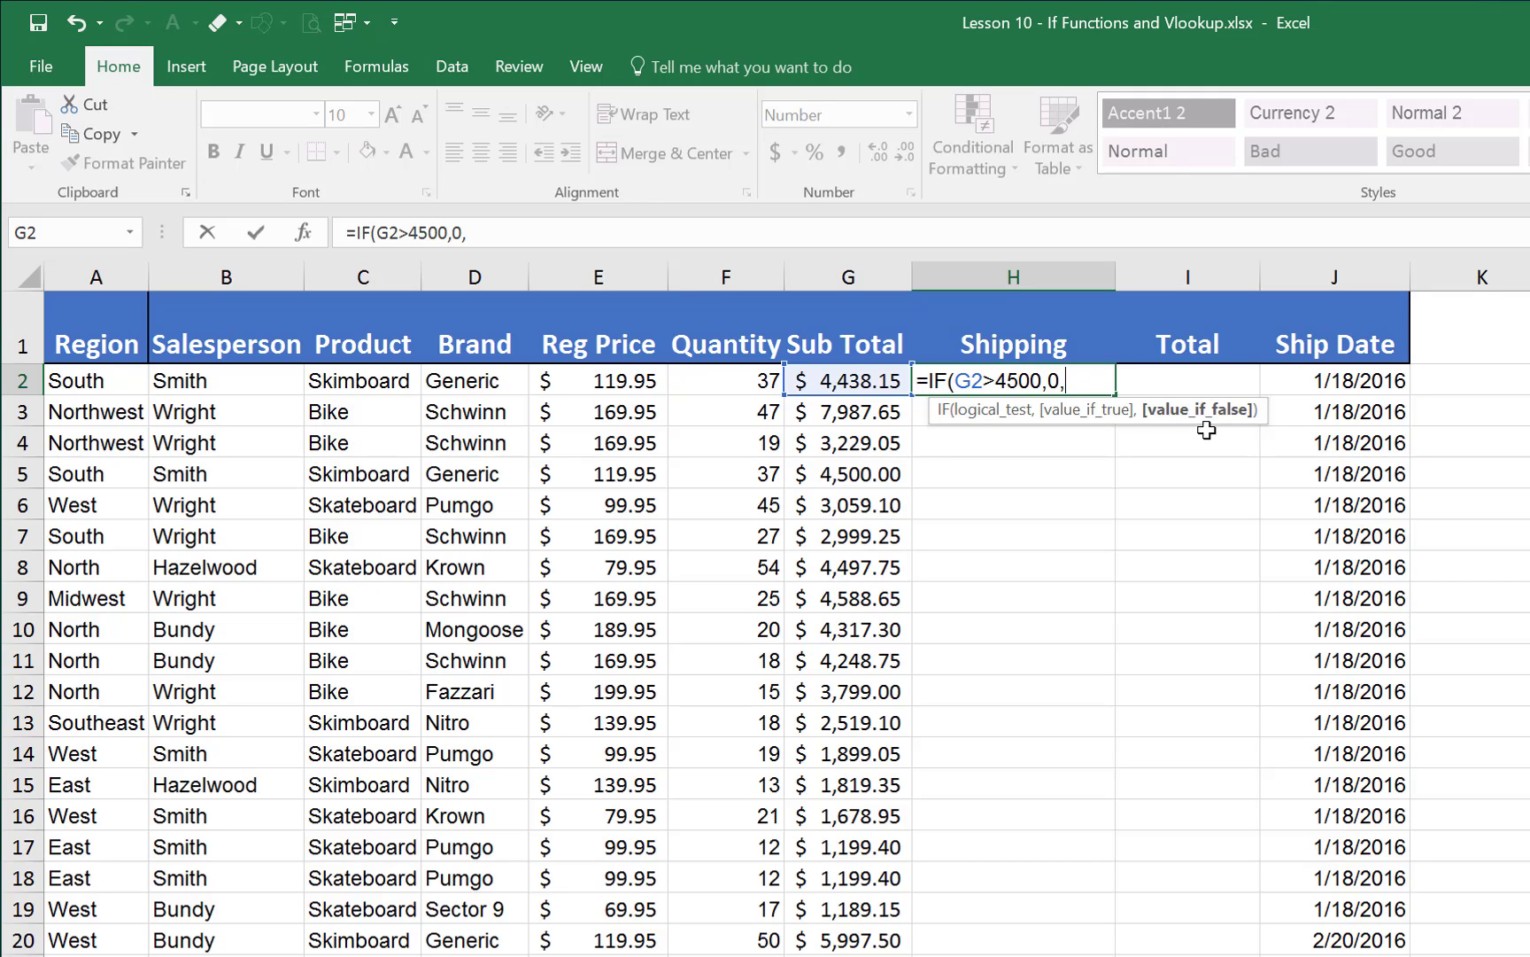
type("4%*")
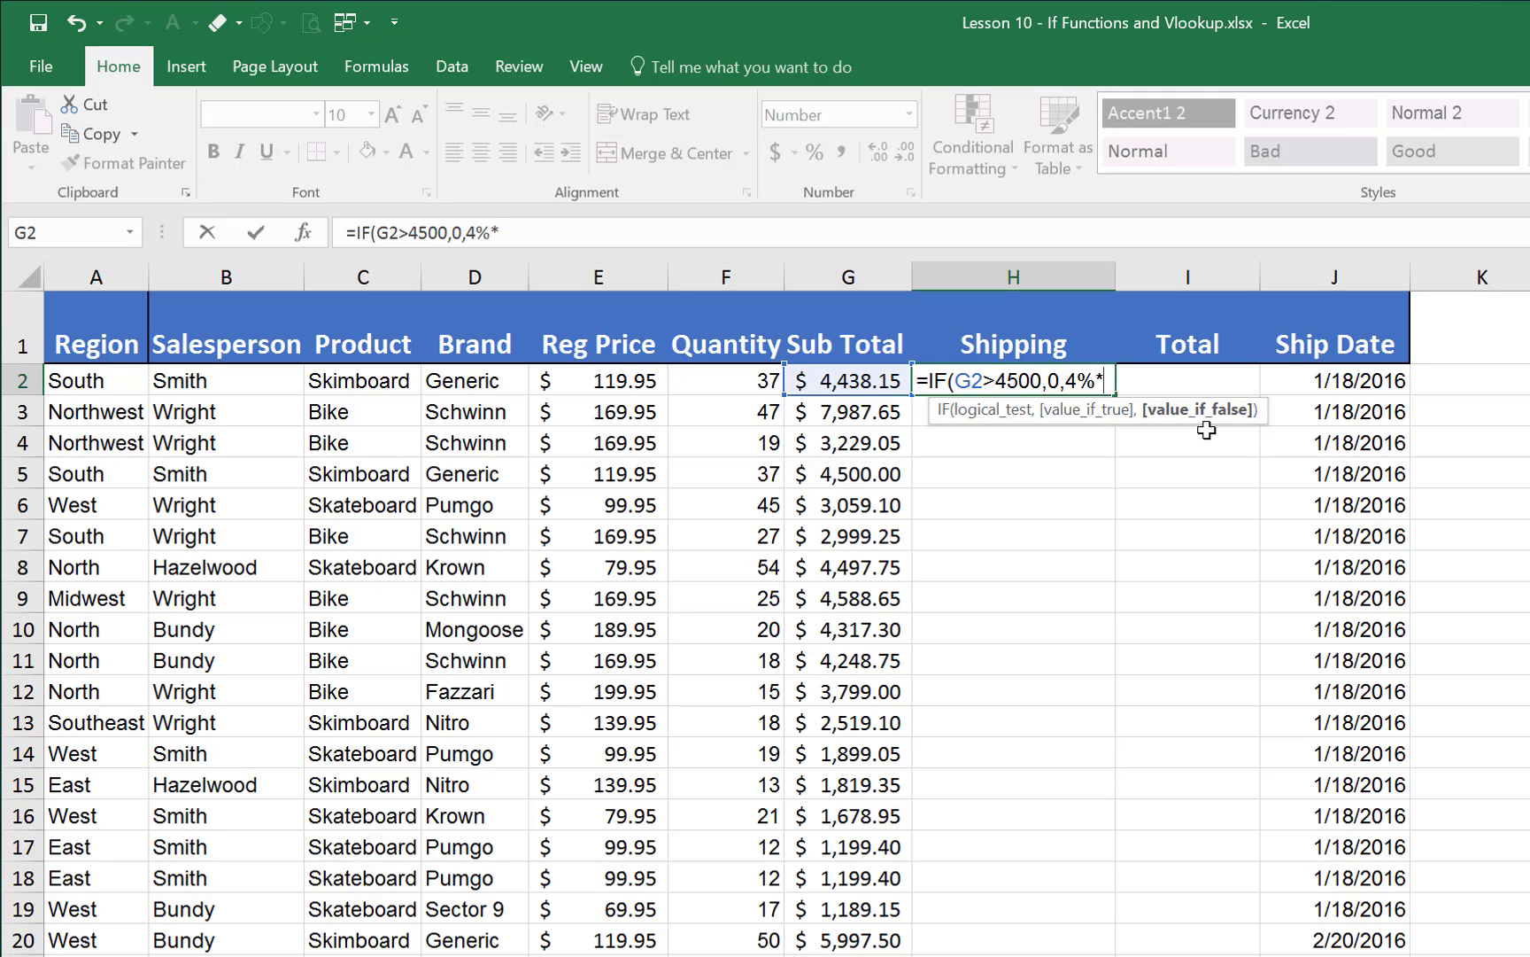
left_click(850, 382)
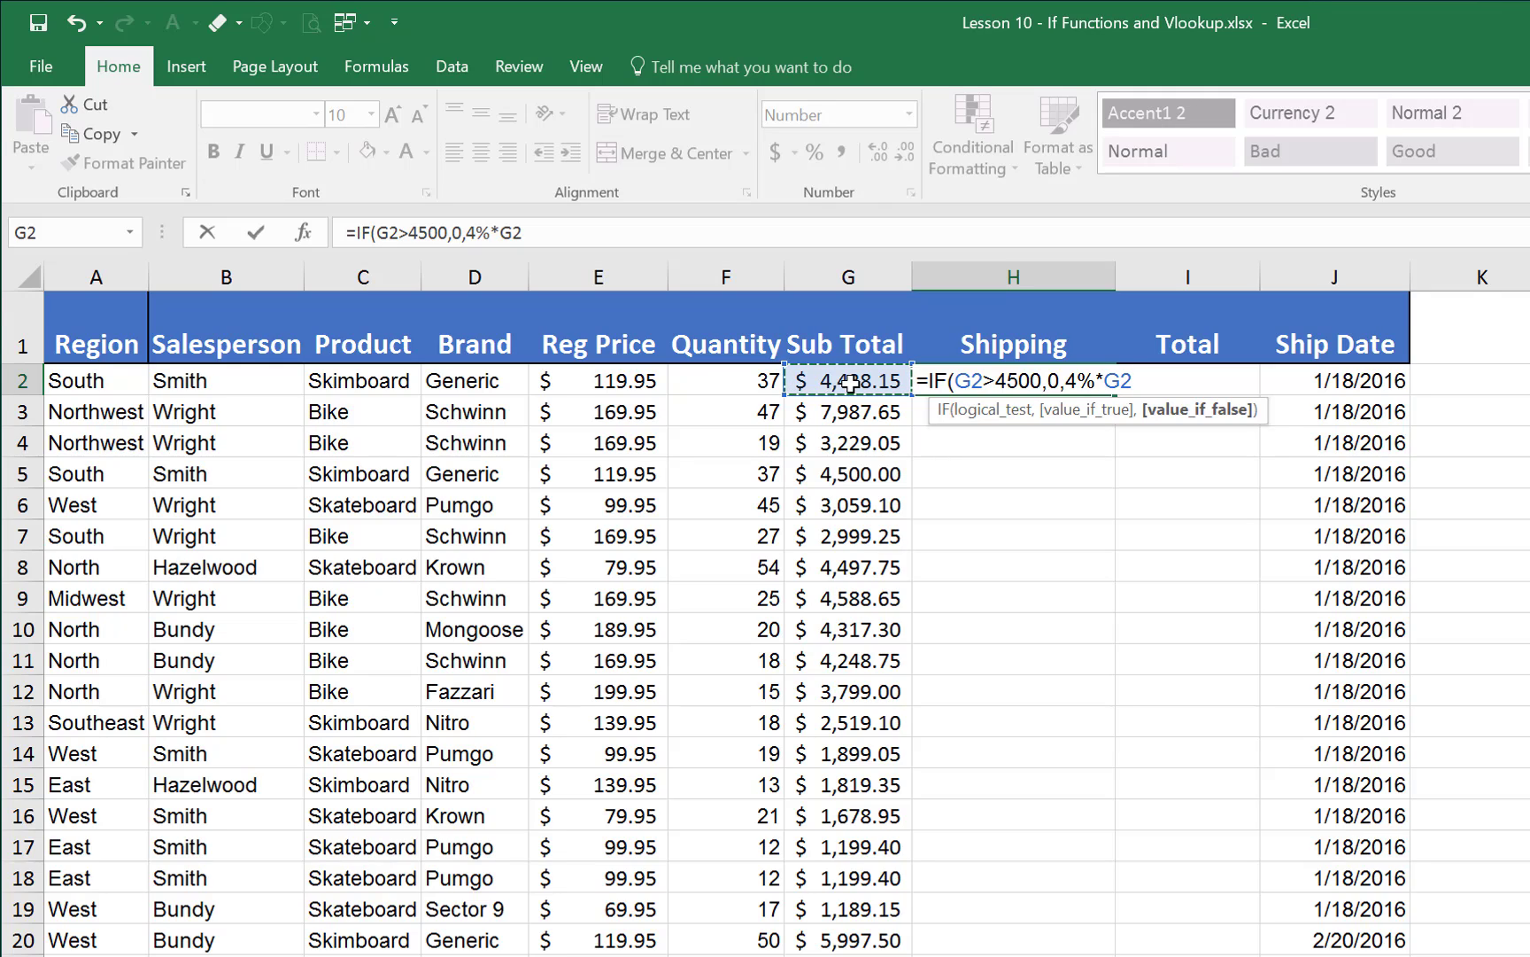
key("Return")
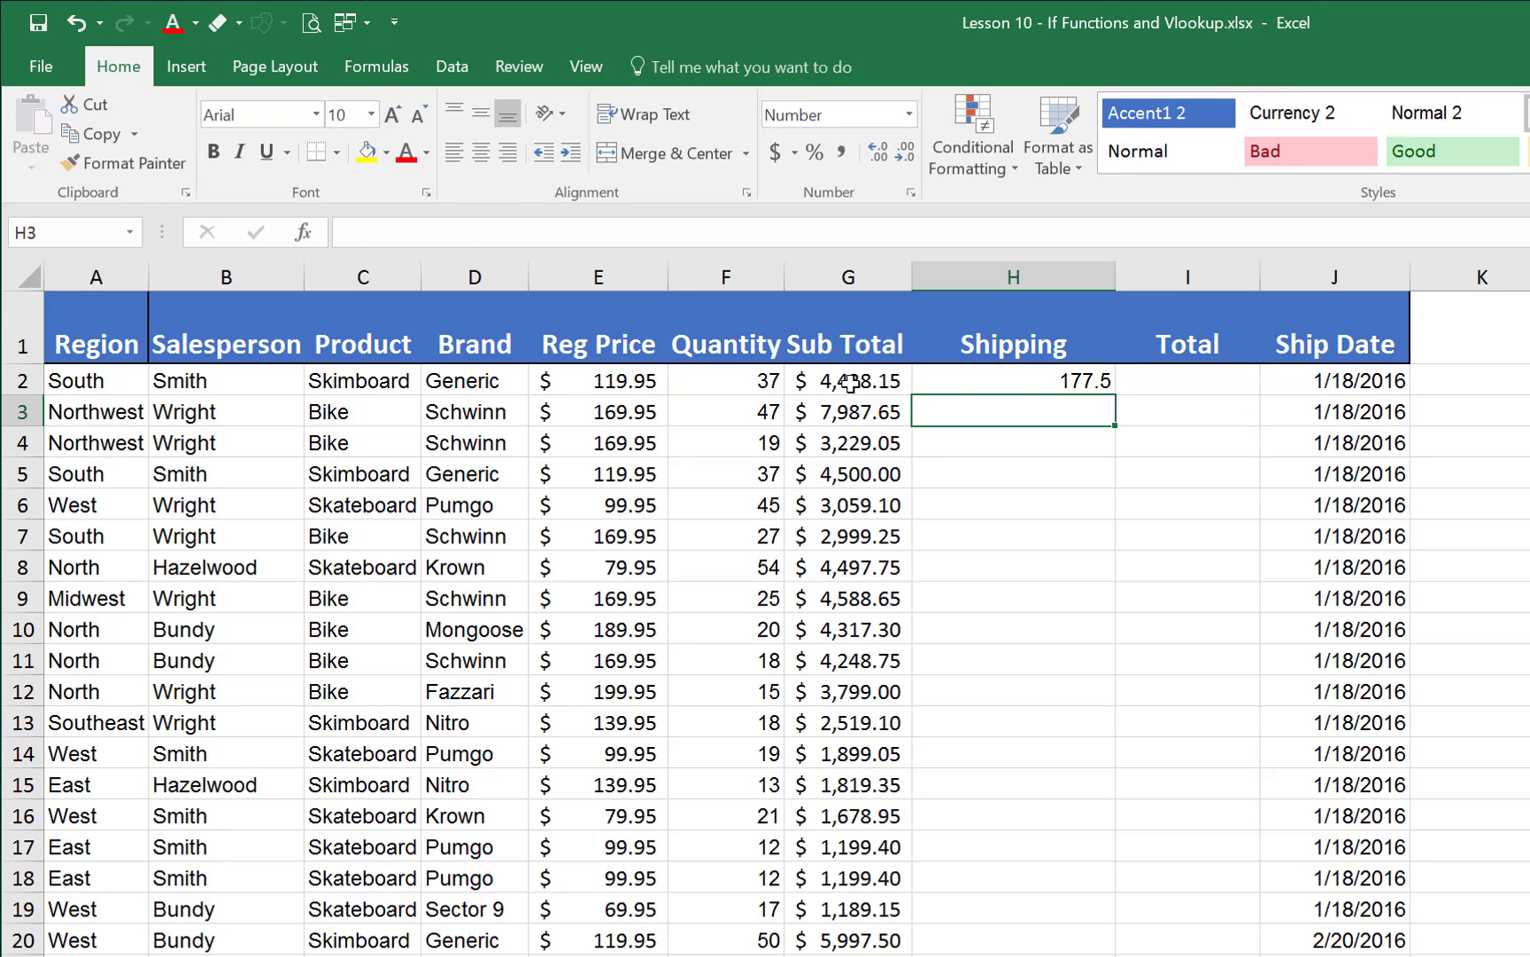
Fill the H2 formula down the whole Shipping column and compare it with the subtotals in rows 3 and 5.
left_click(1073, 382)
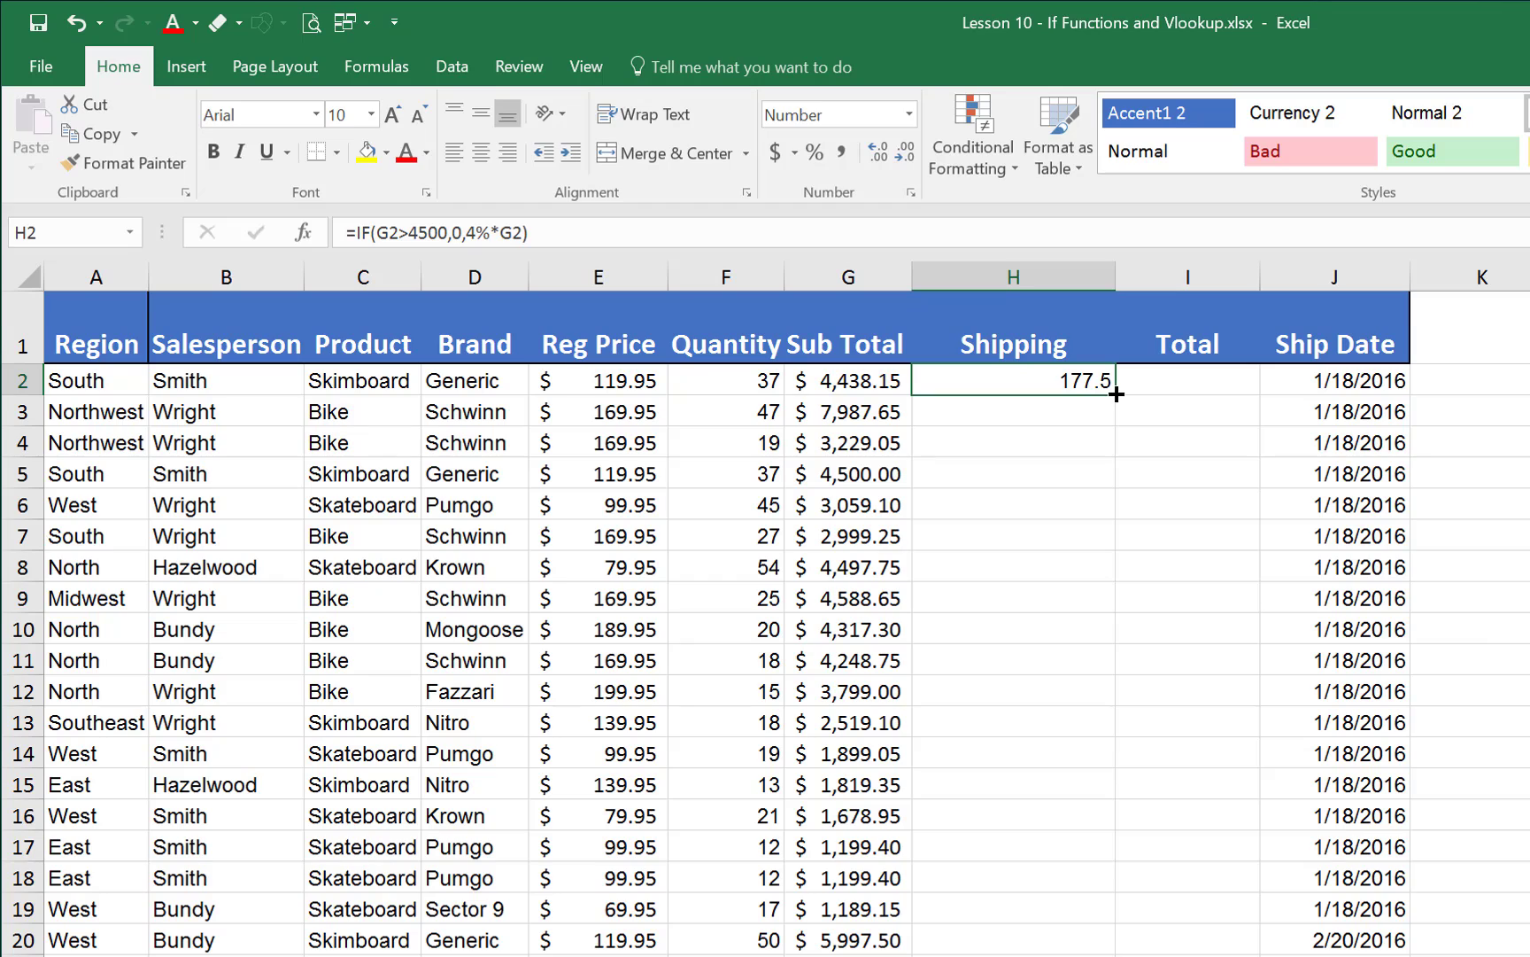
mouse_move(1116, 394)
left_mouse_down()
mouse_move(1100, 485)
mouse_move(1107, 947)
mouse_move(1107, 412)
mouse_move(1086, 379)
mouse_move(1114, 396)
left_mouse_up()
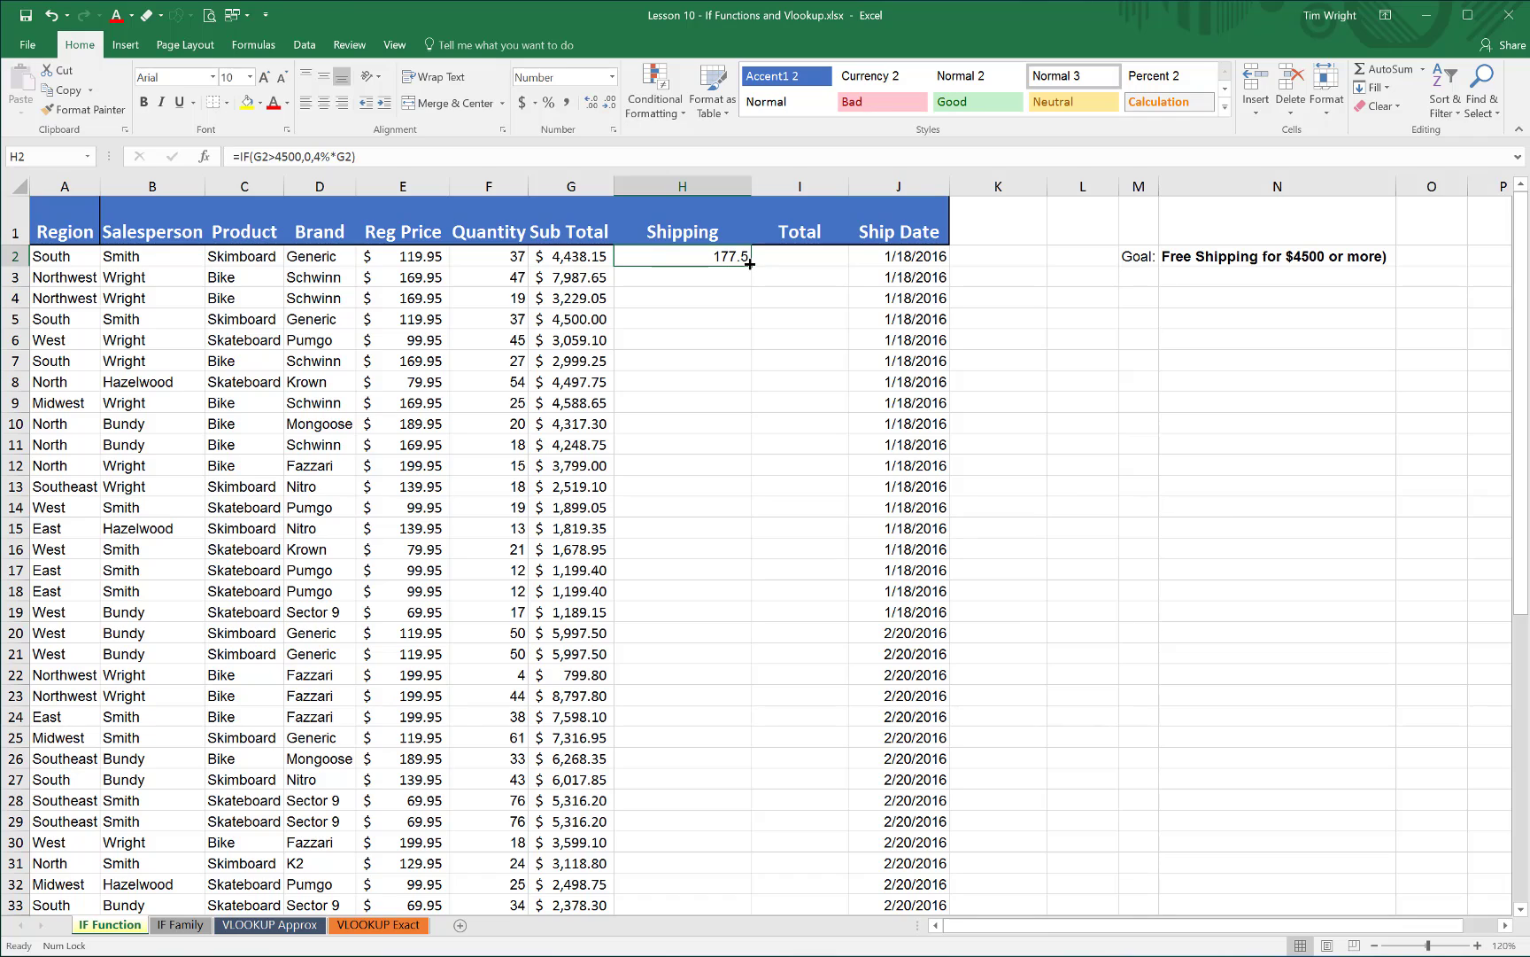
double_click(749, 264)
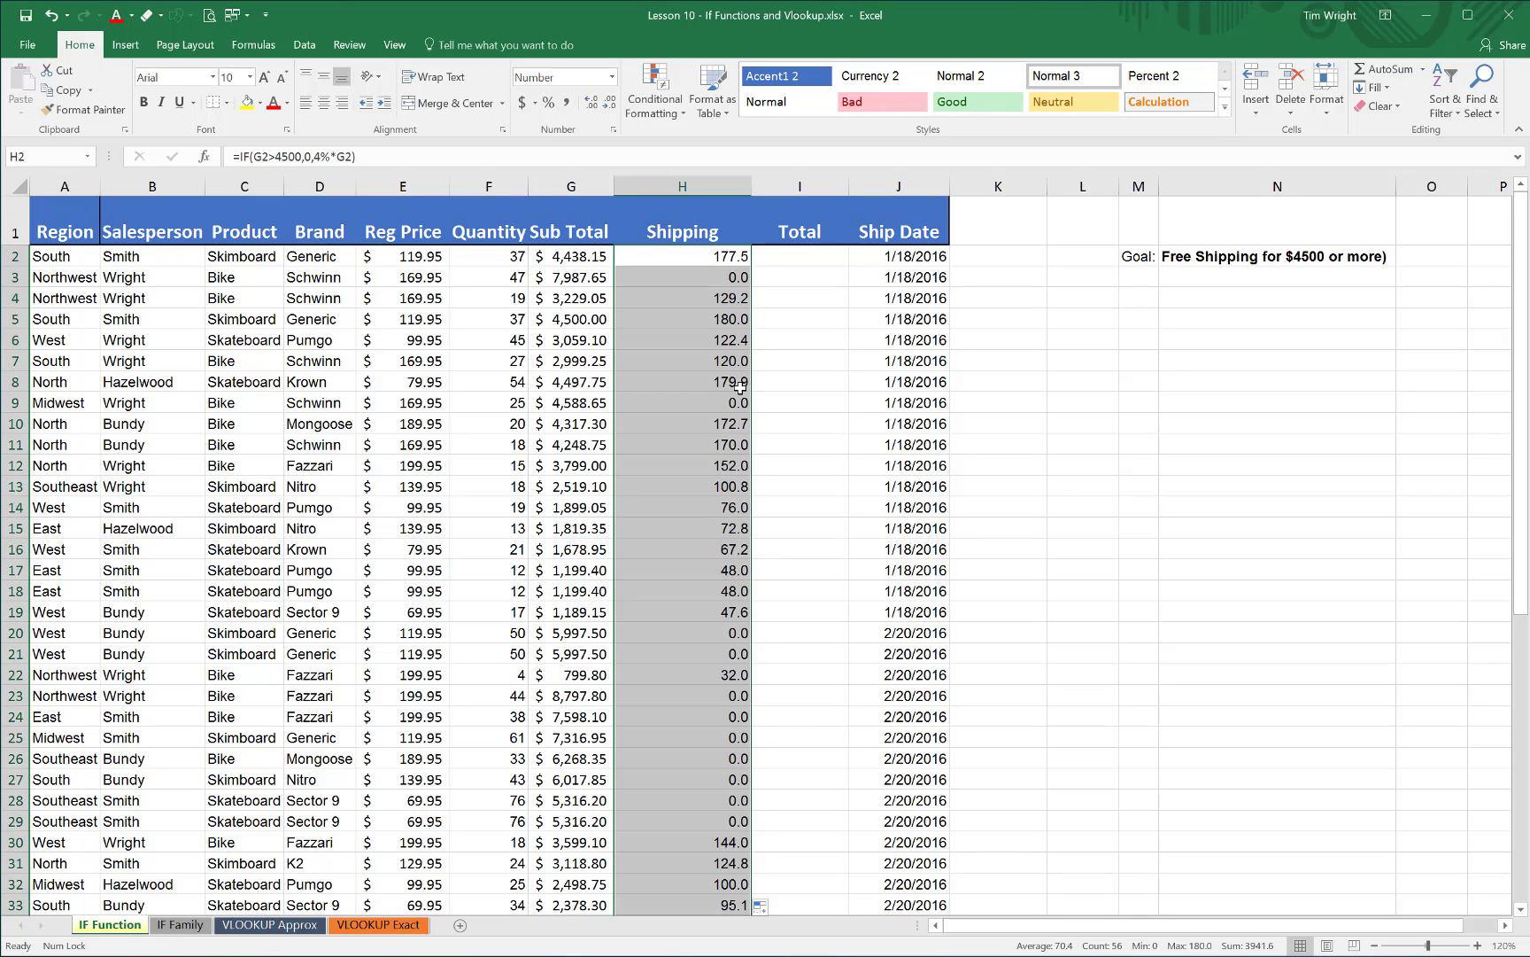
left_click(722, 261)
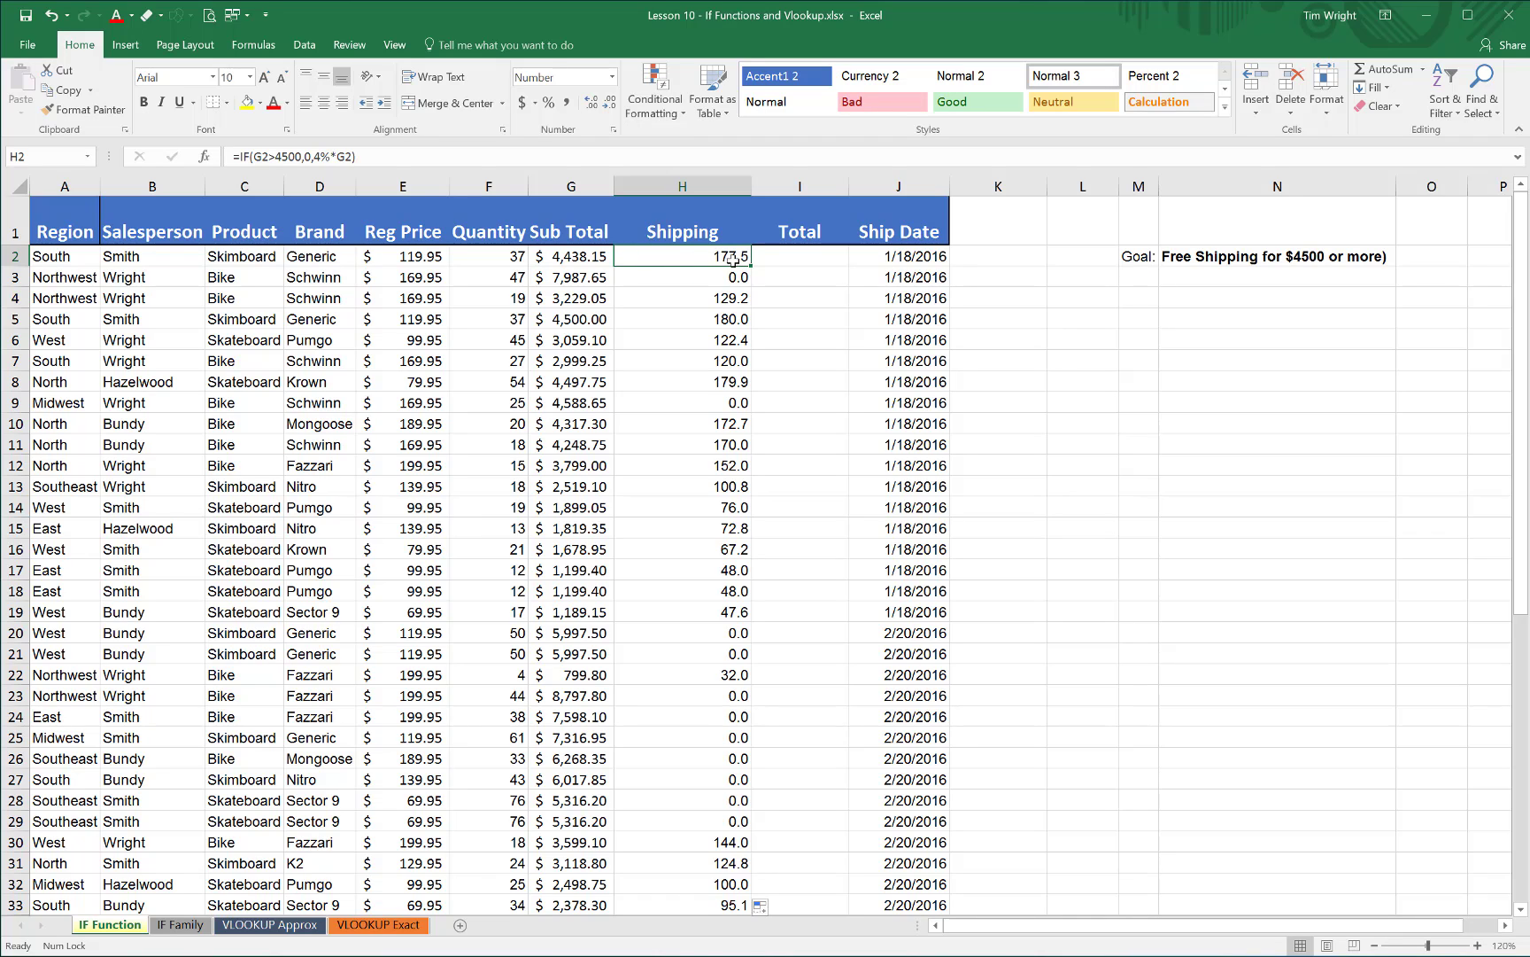
left_click(596, 279)
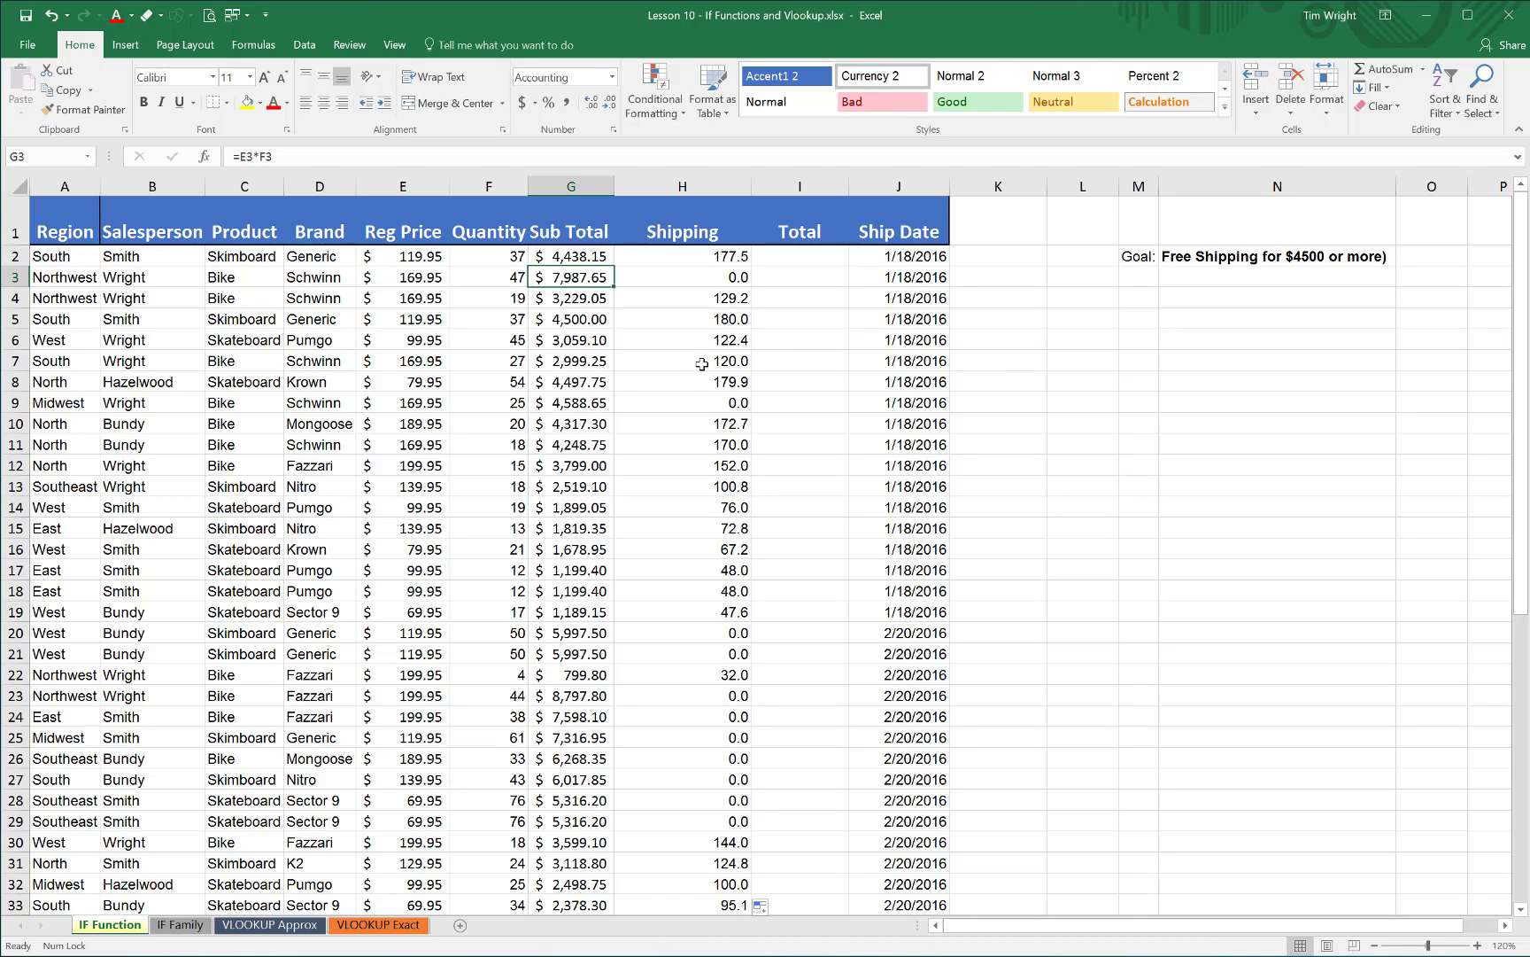
left_click(607, 322)
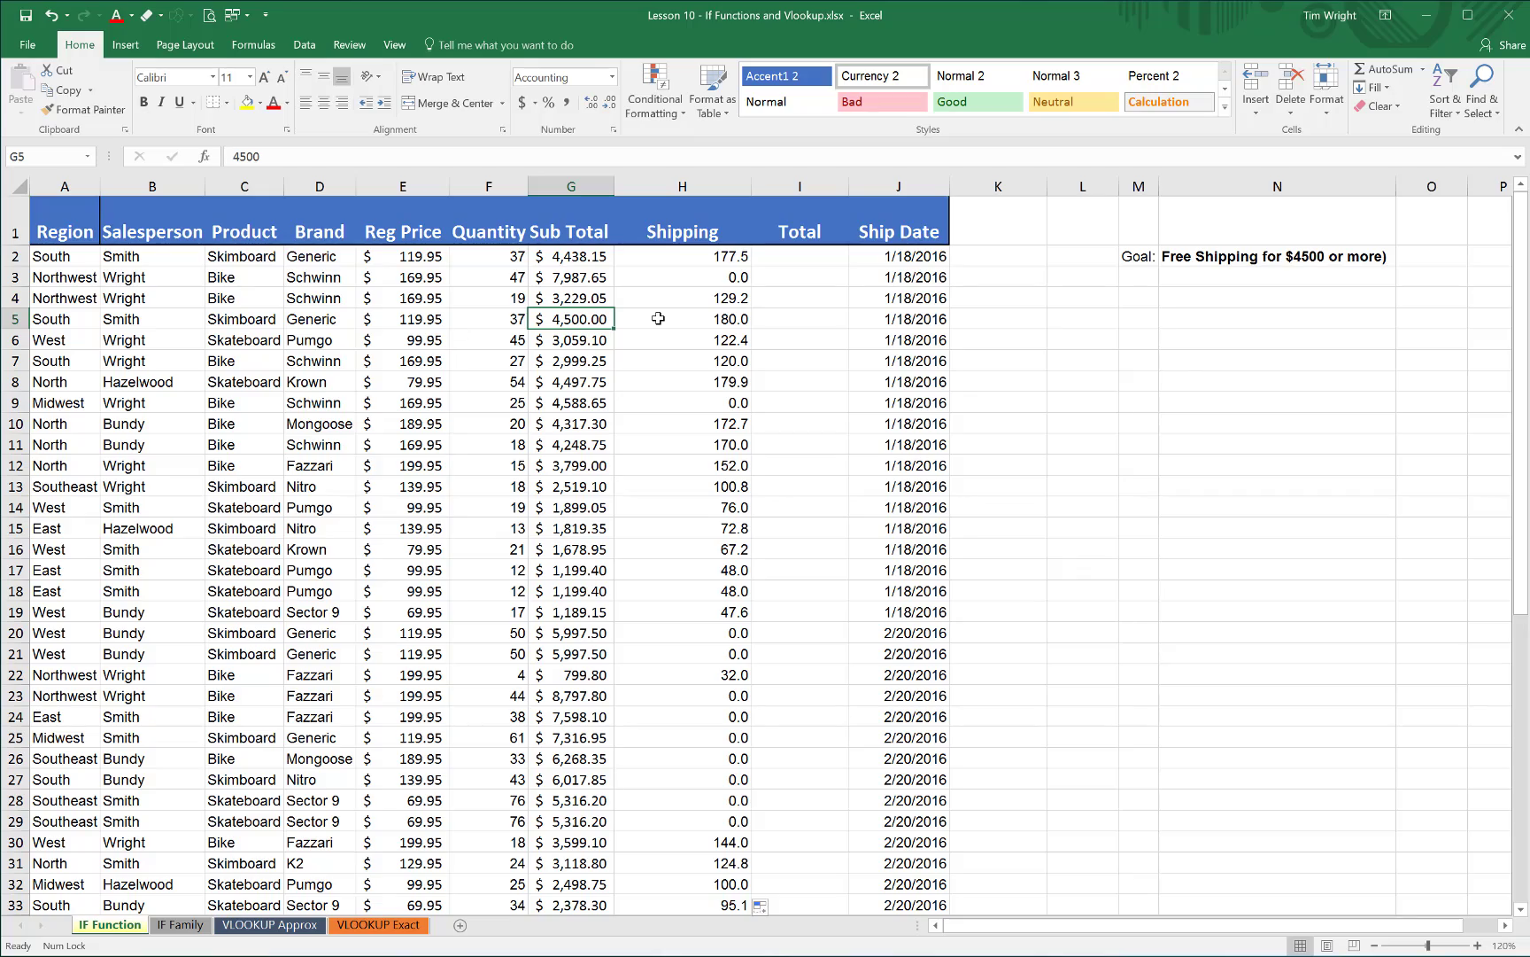
Change the logical test of the H2 shipping formula to G2>=4500.
double_click(731, 257)
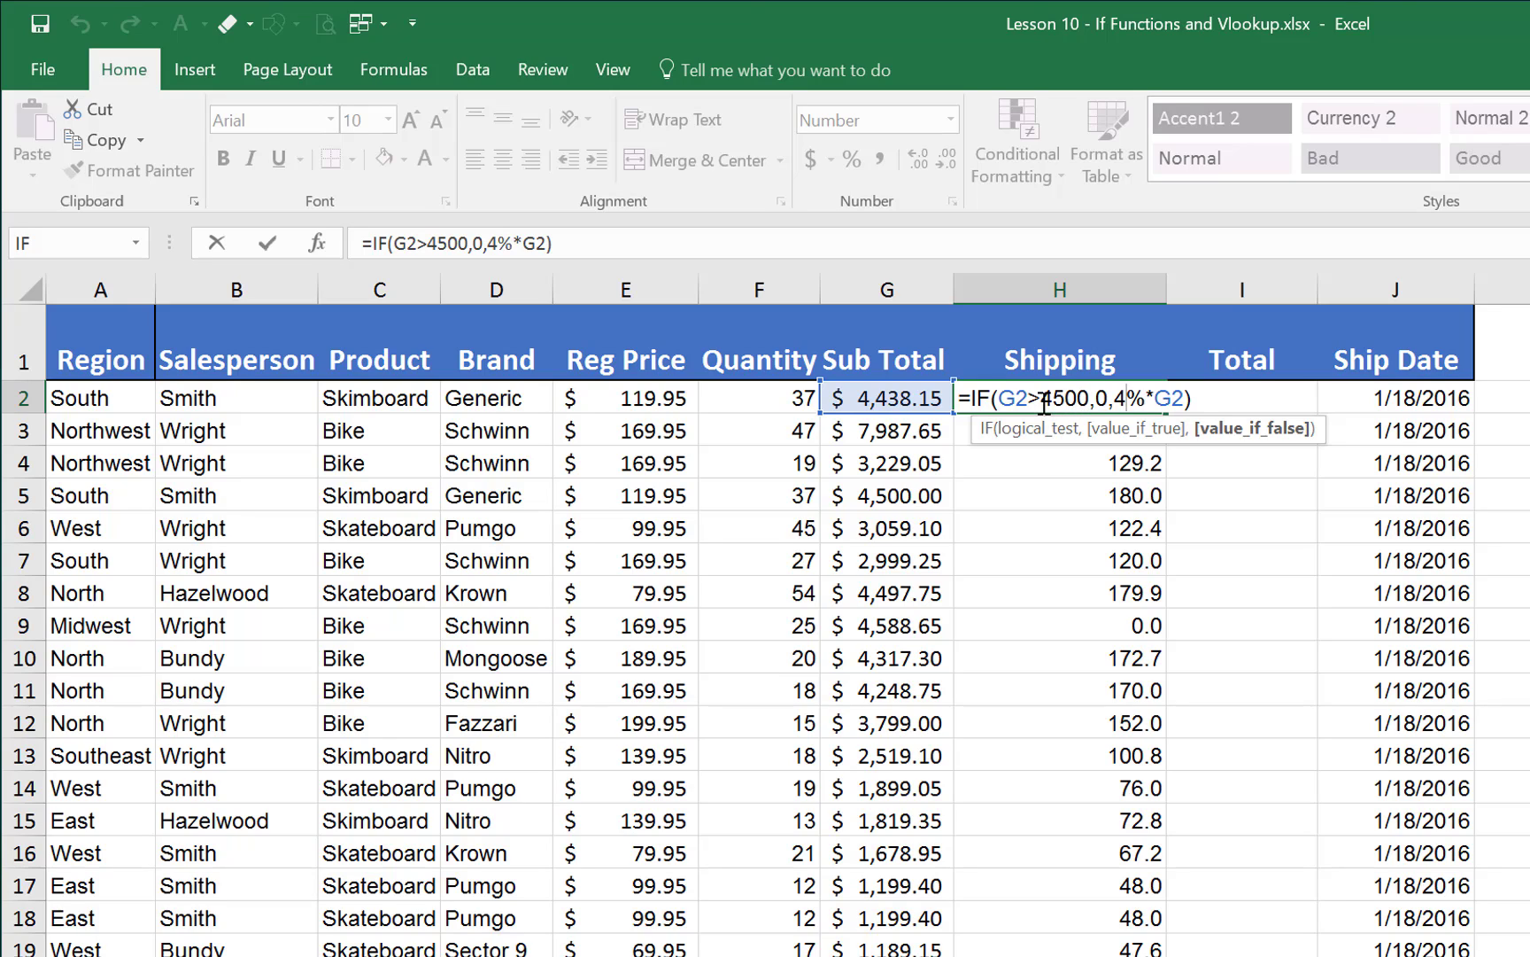
left_click(1045, 404)
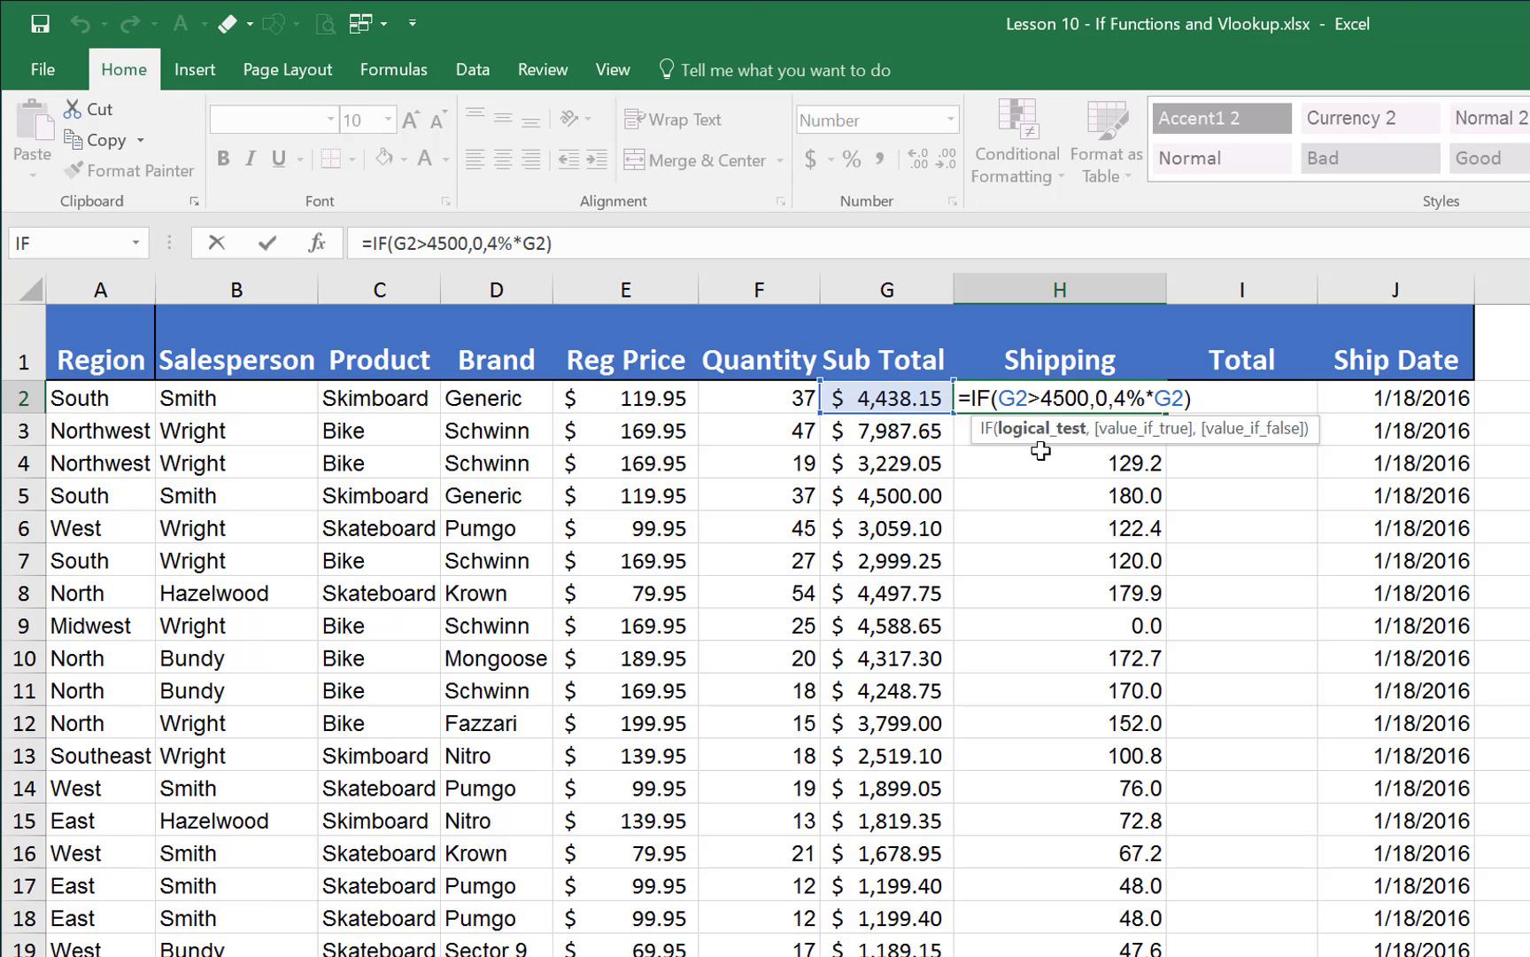
type("=")
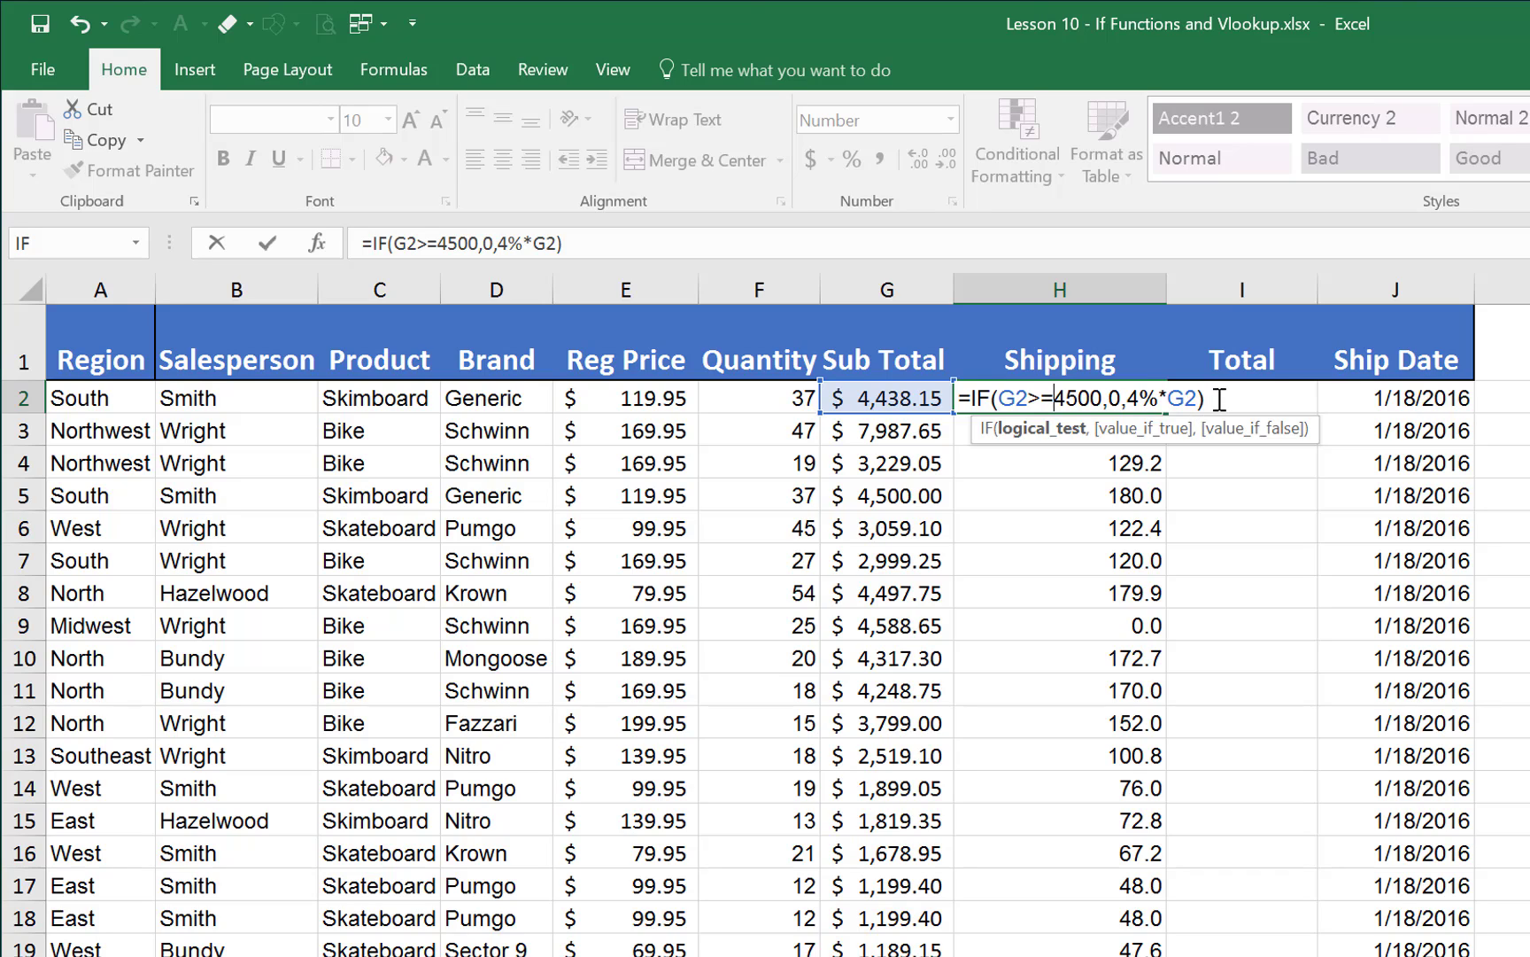
key("Return")
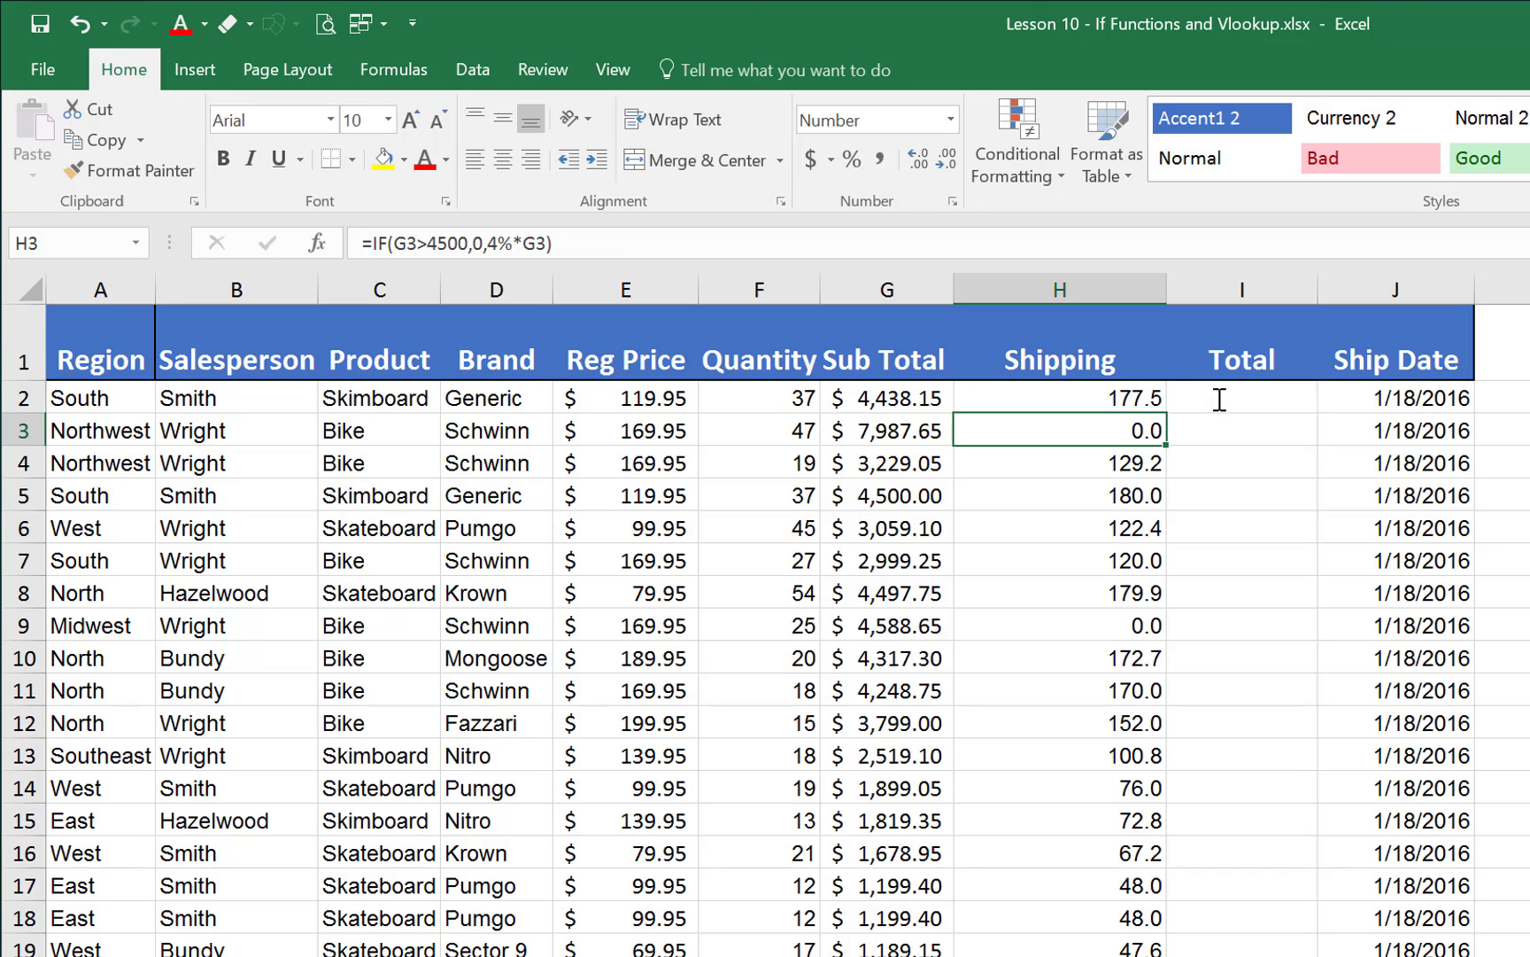
Copy the revised H2 formula down the Shipping column again and check the row 5 result.
left_click(1124, 394)
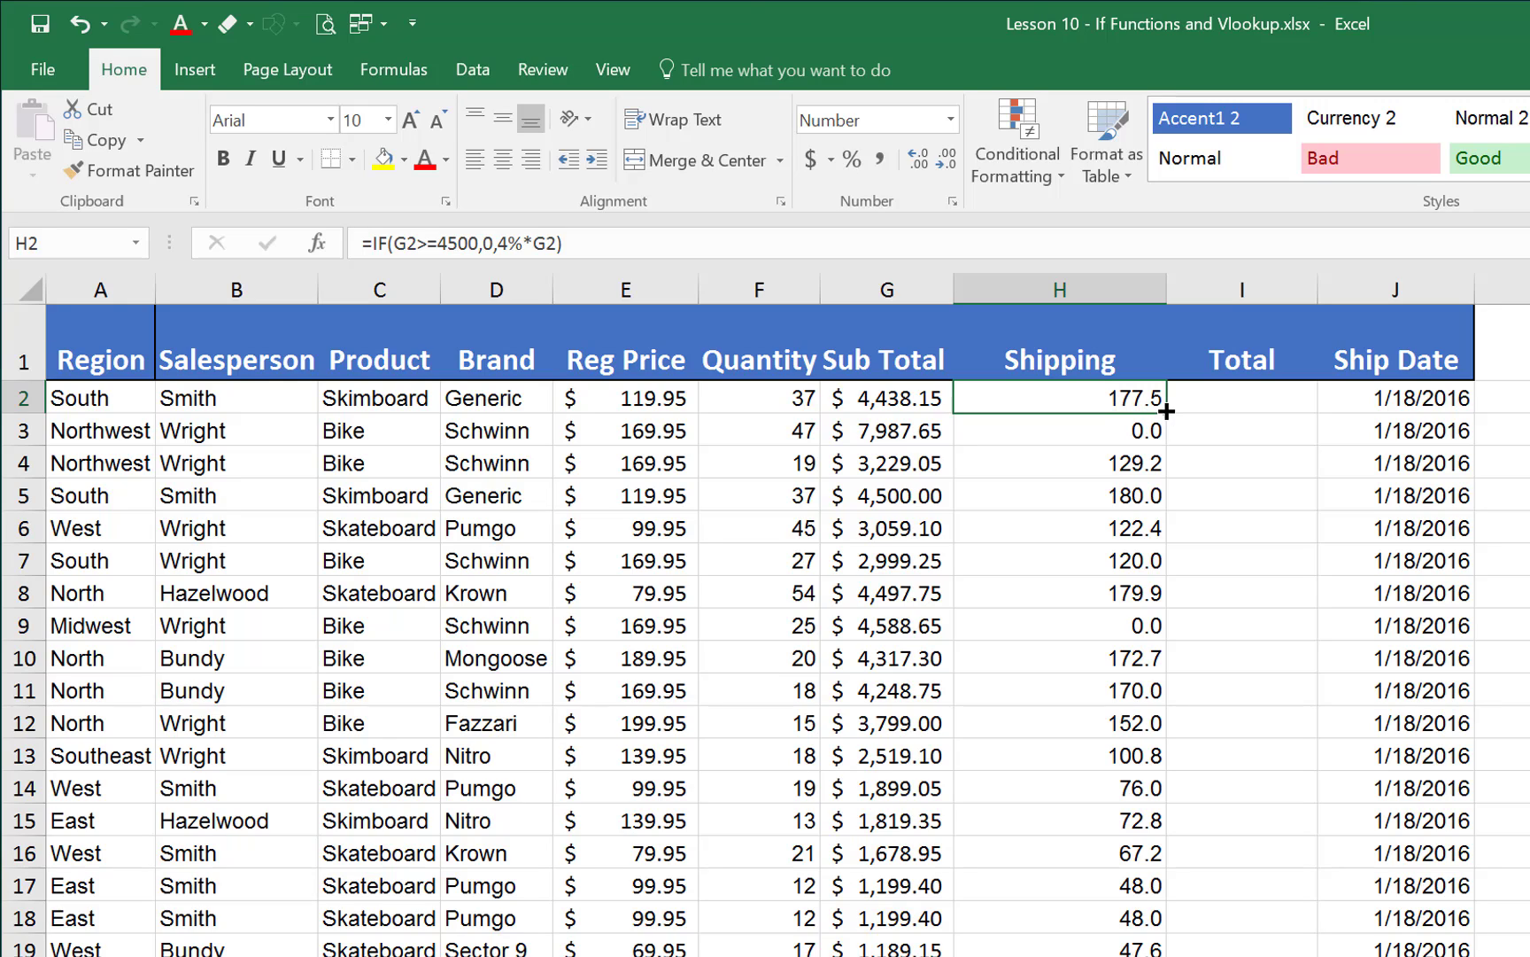
double_click(1166, 411)
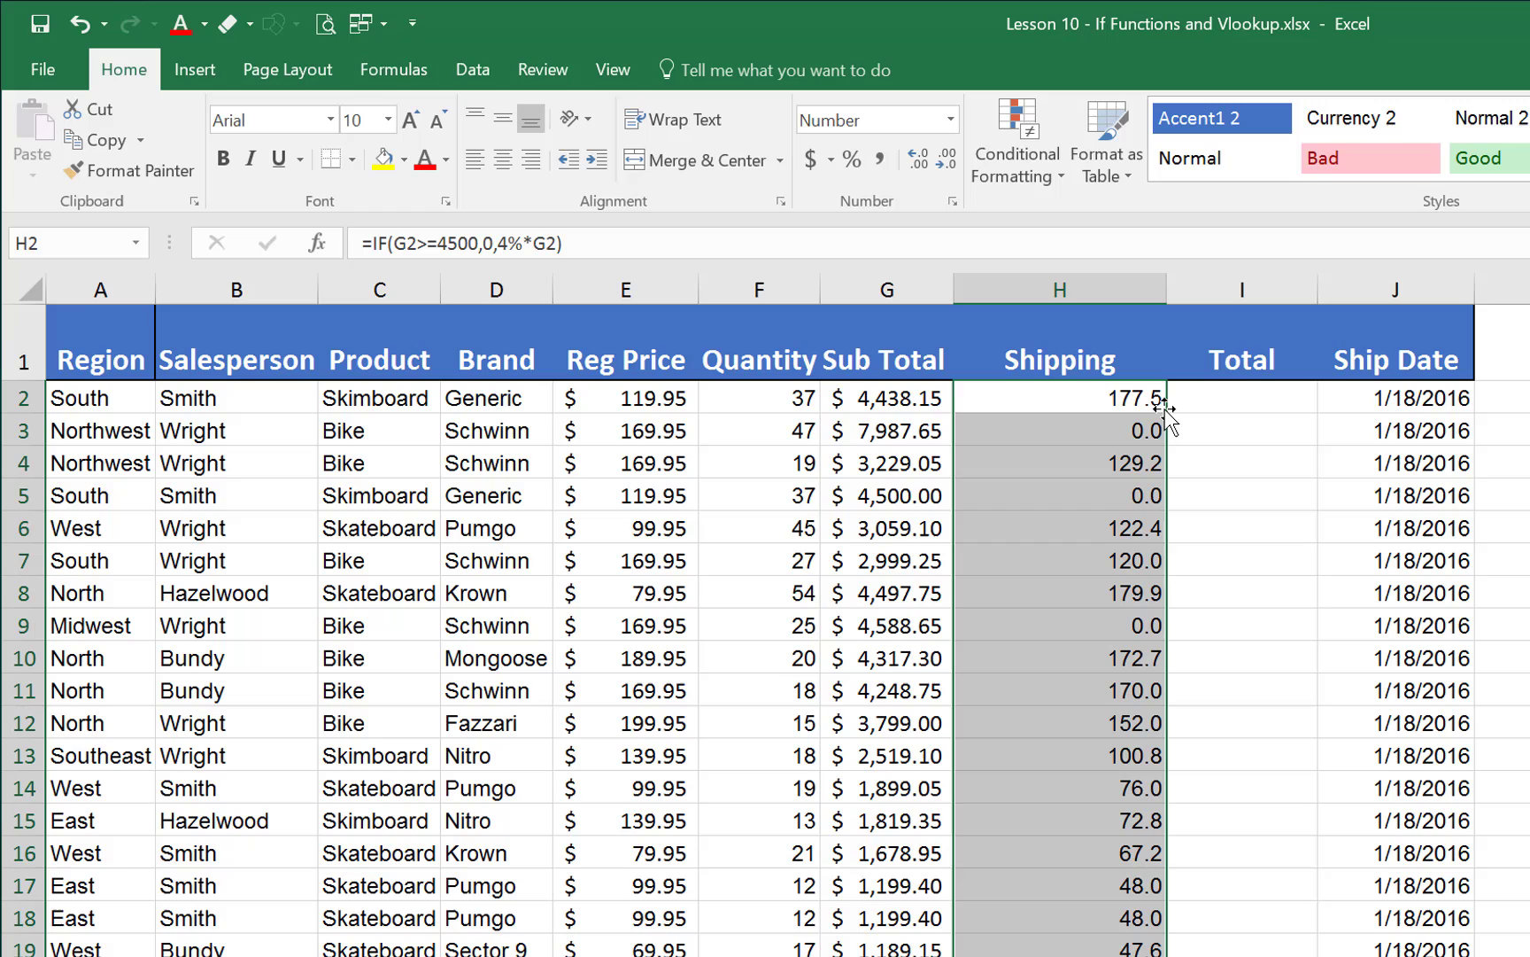
left_click(1036, 498)
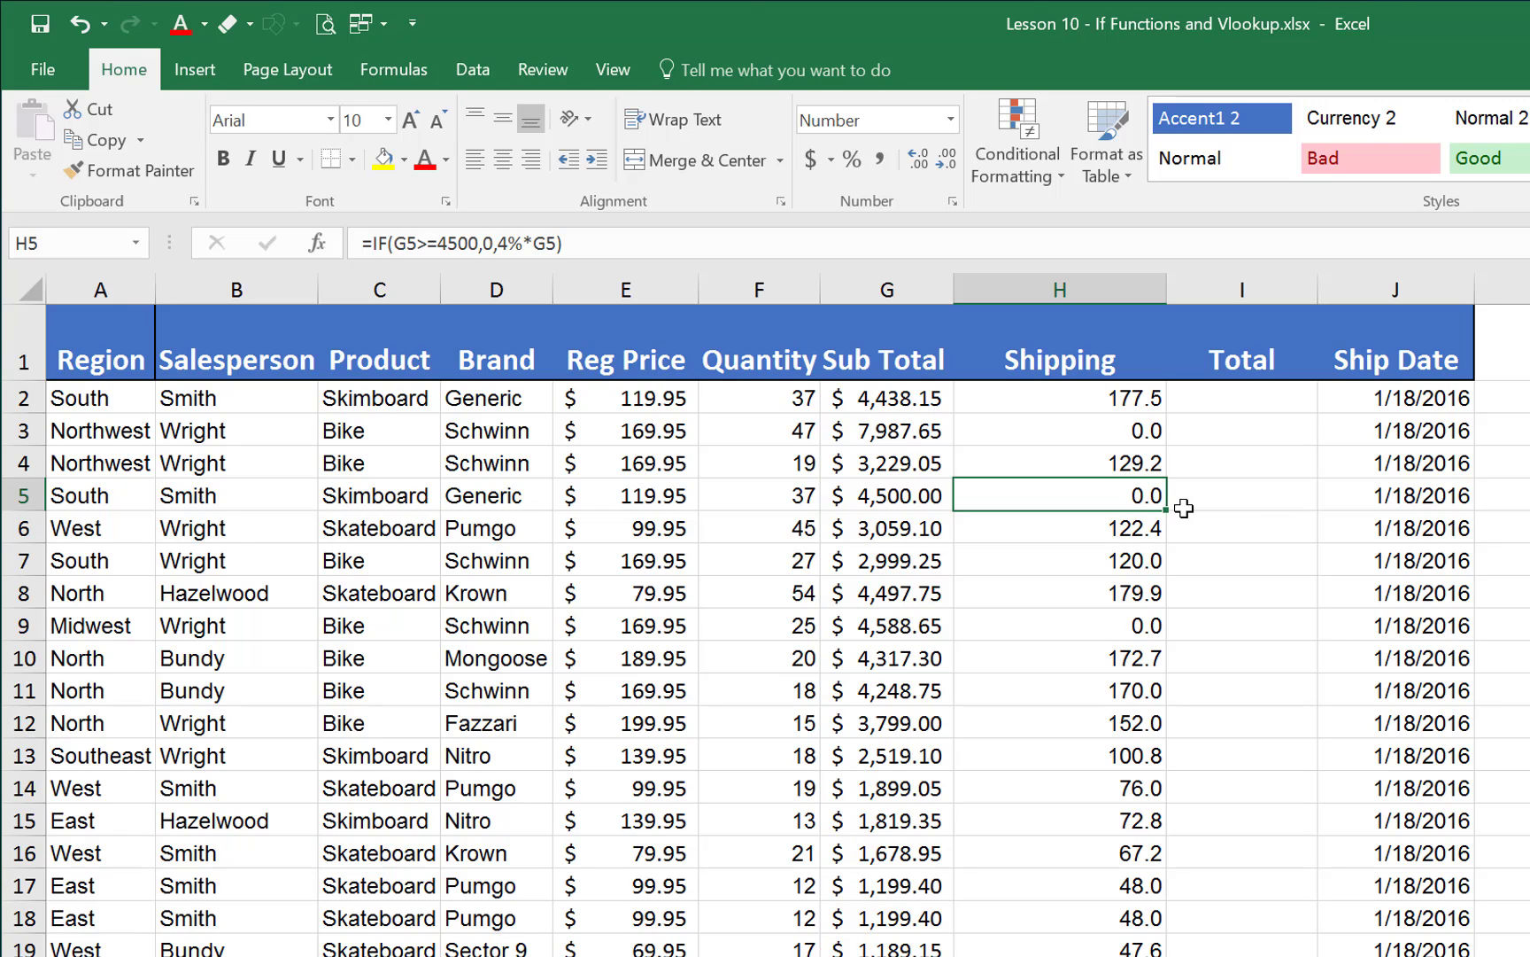
Widen the Shipping column and insert a nested IF with the test G2>3000 before 4%*G2 in the H2 formula.
left_click(1137, 403)
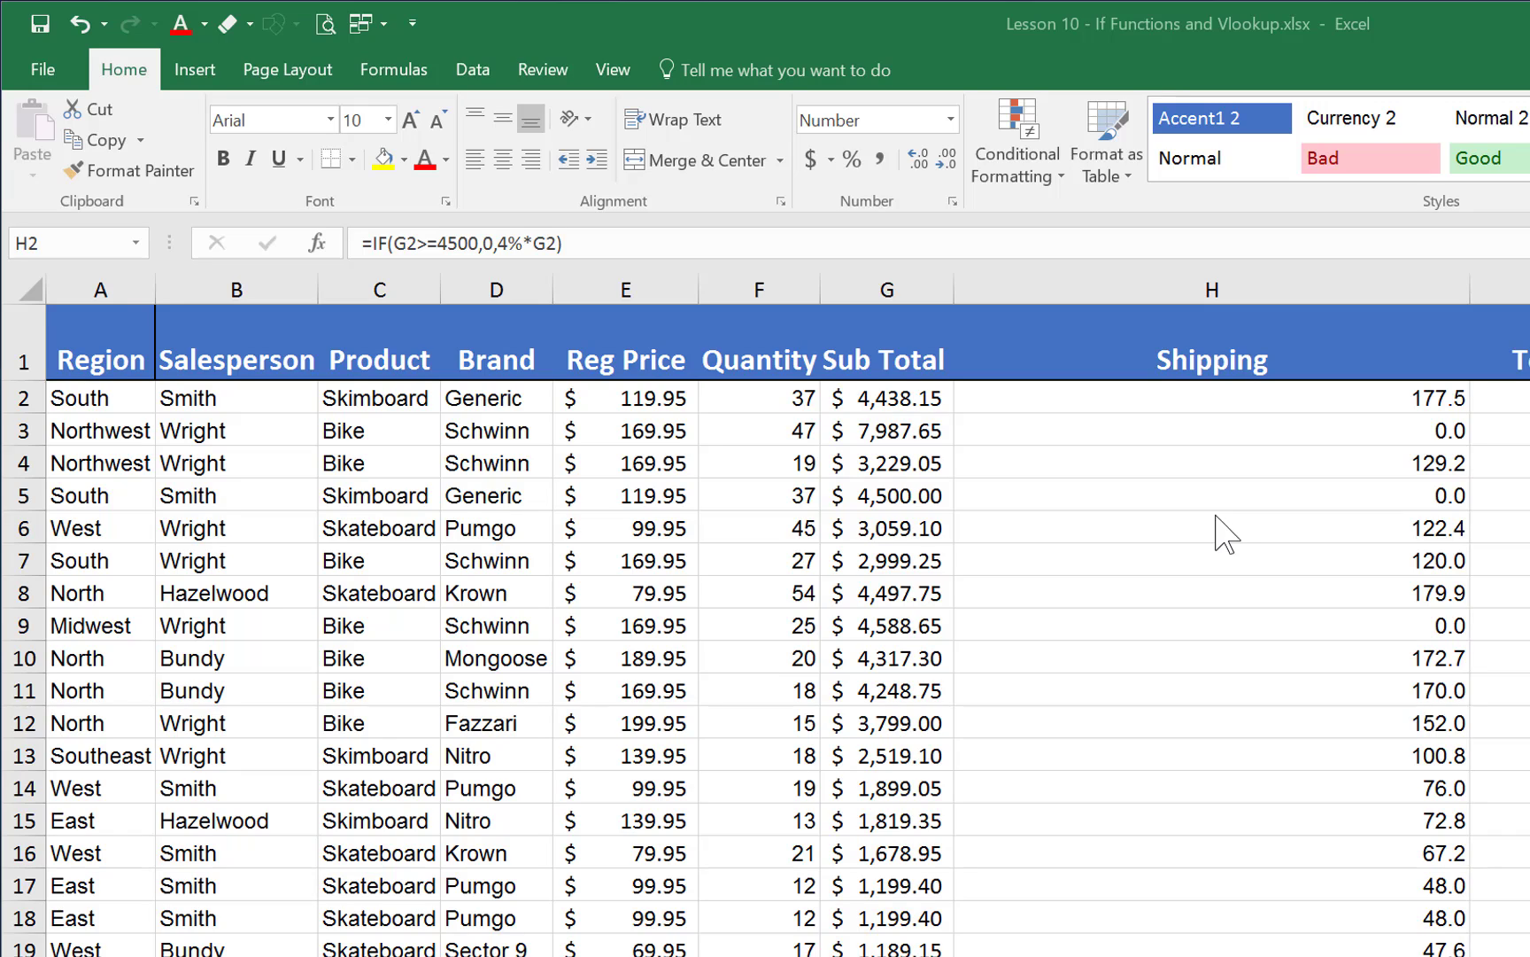
double_click(1419, 398)
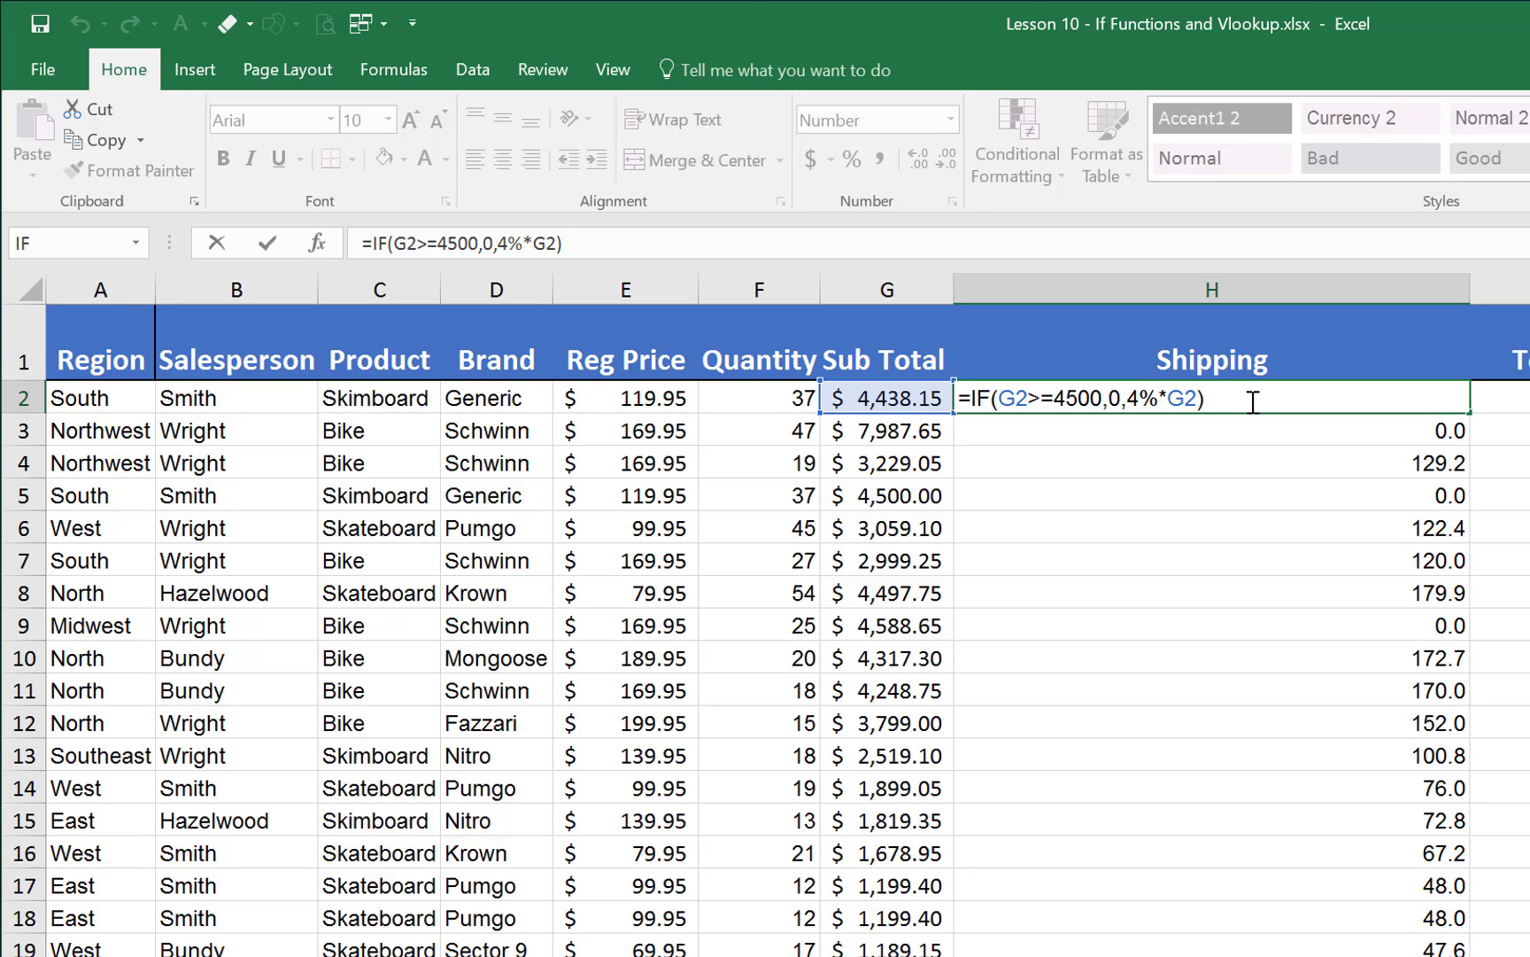
left_click(1128, 398)
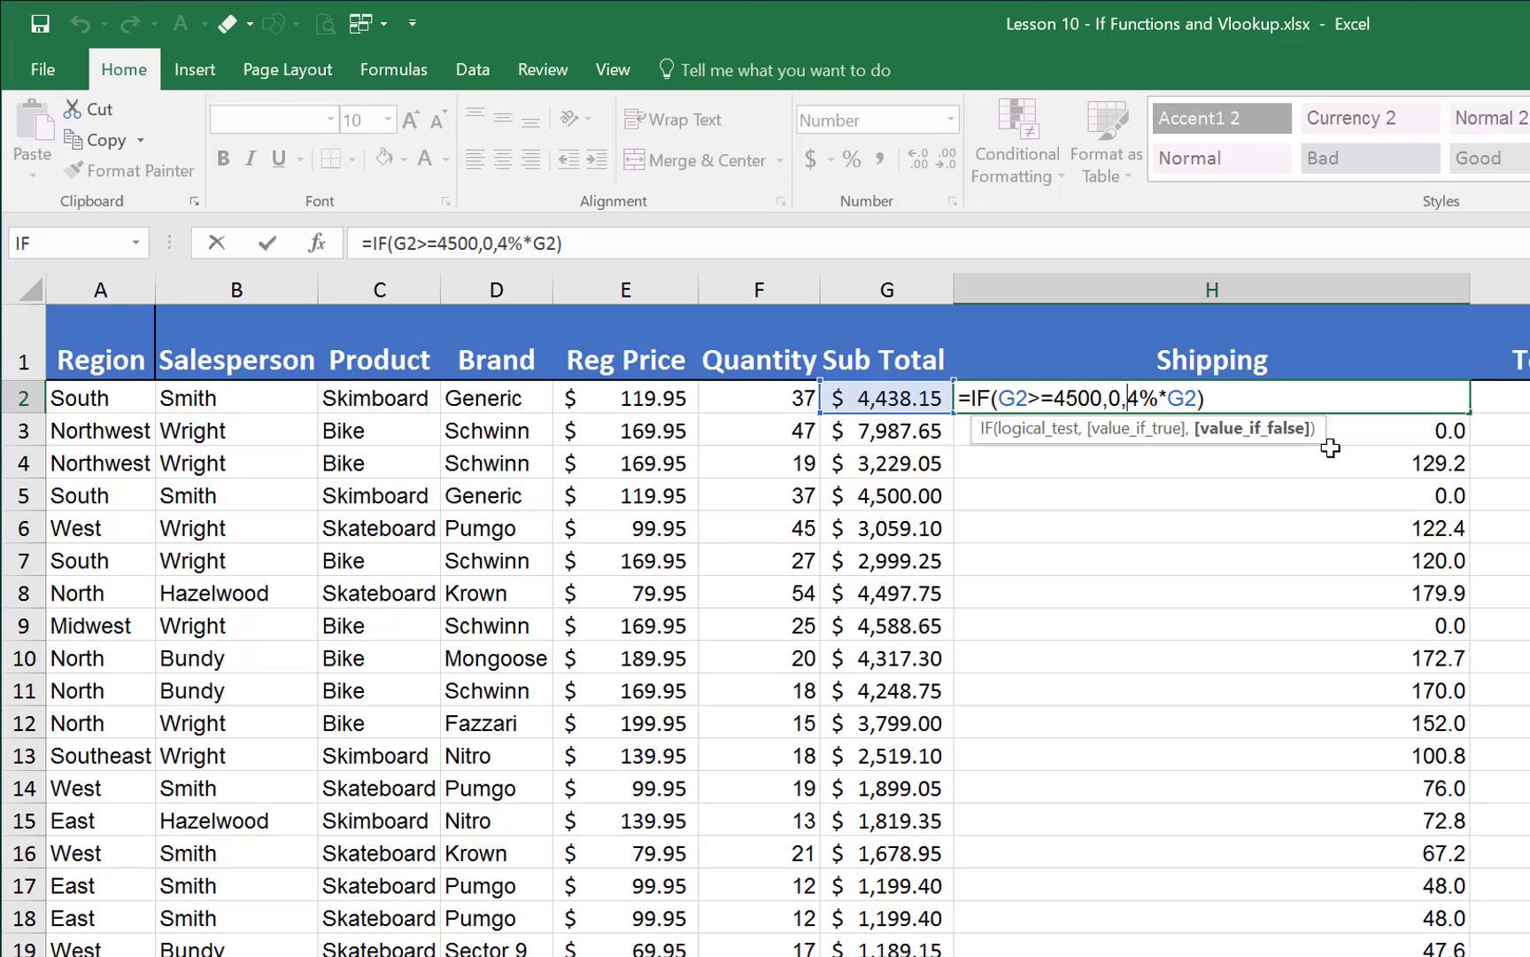
type("if(")
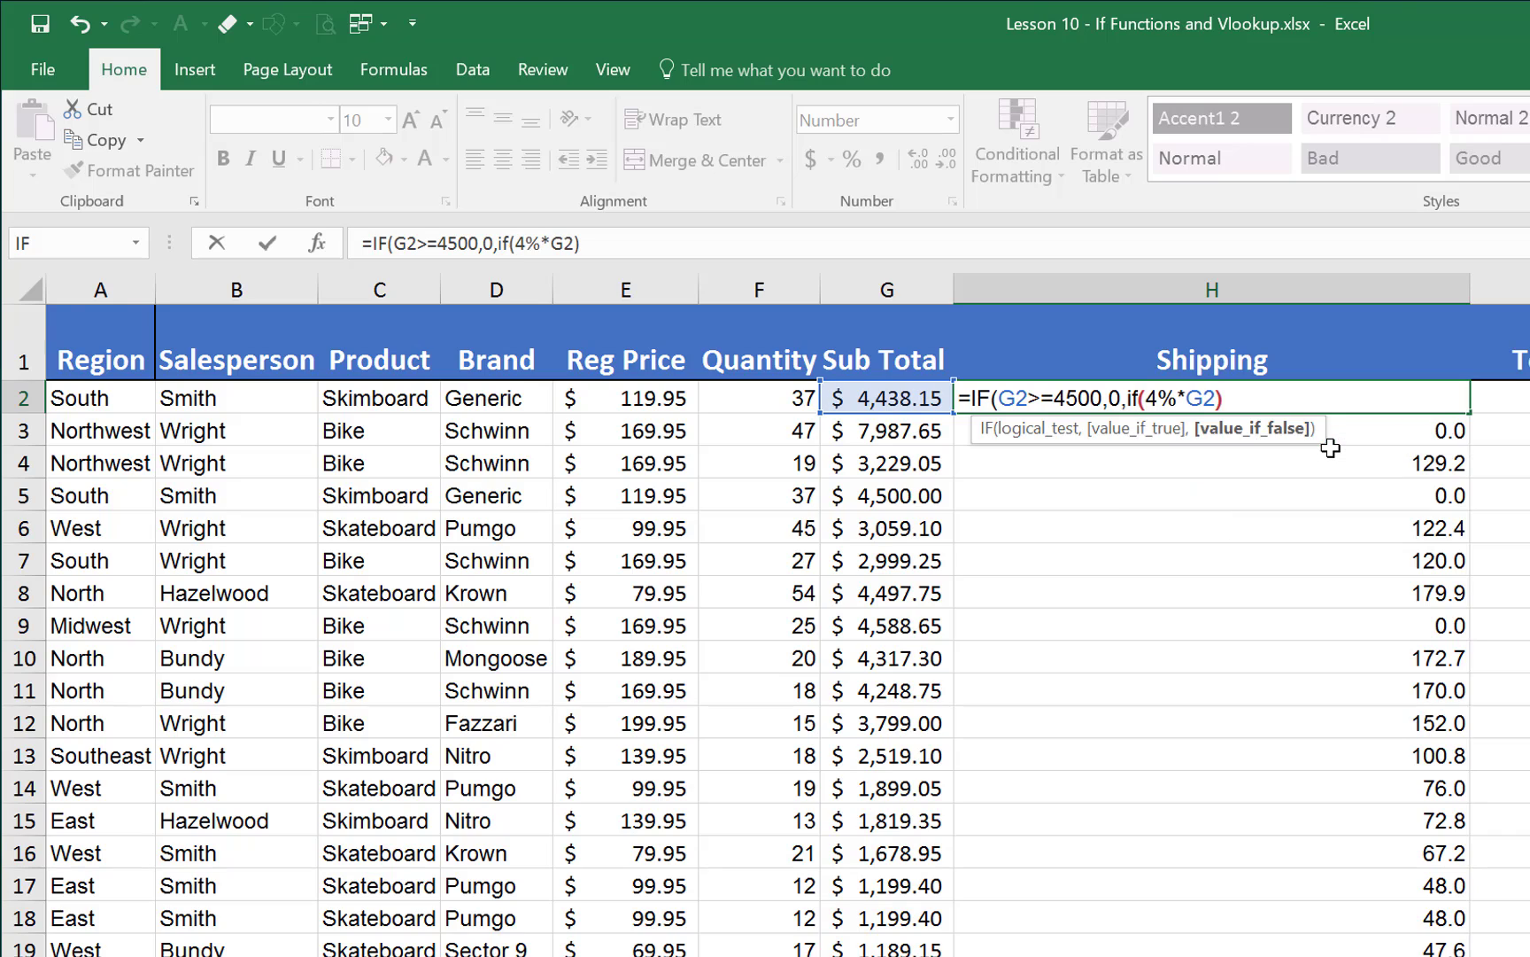
left_click(907, 399)
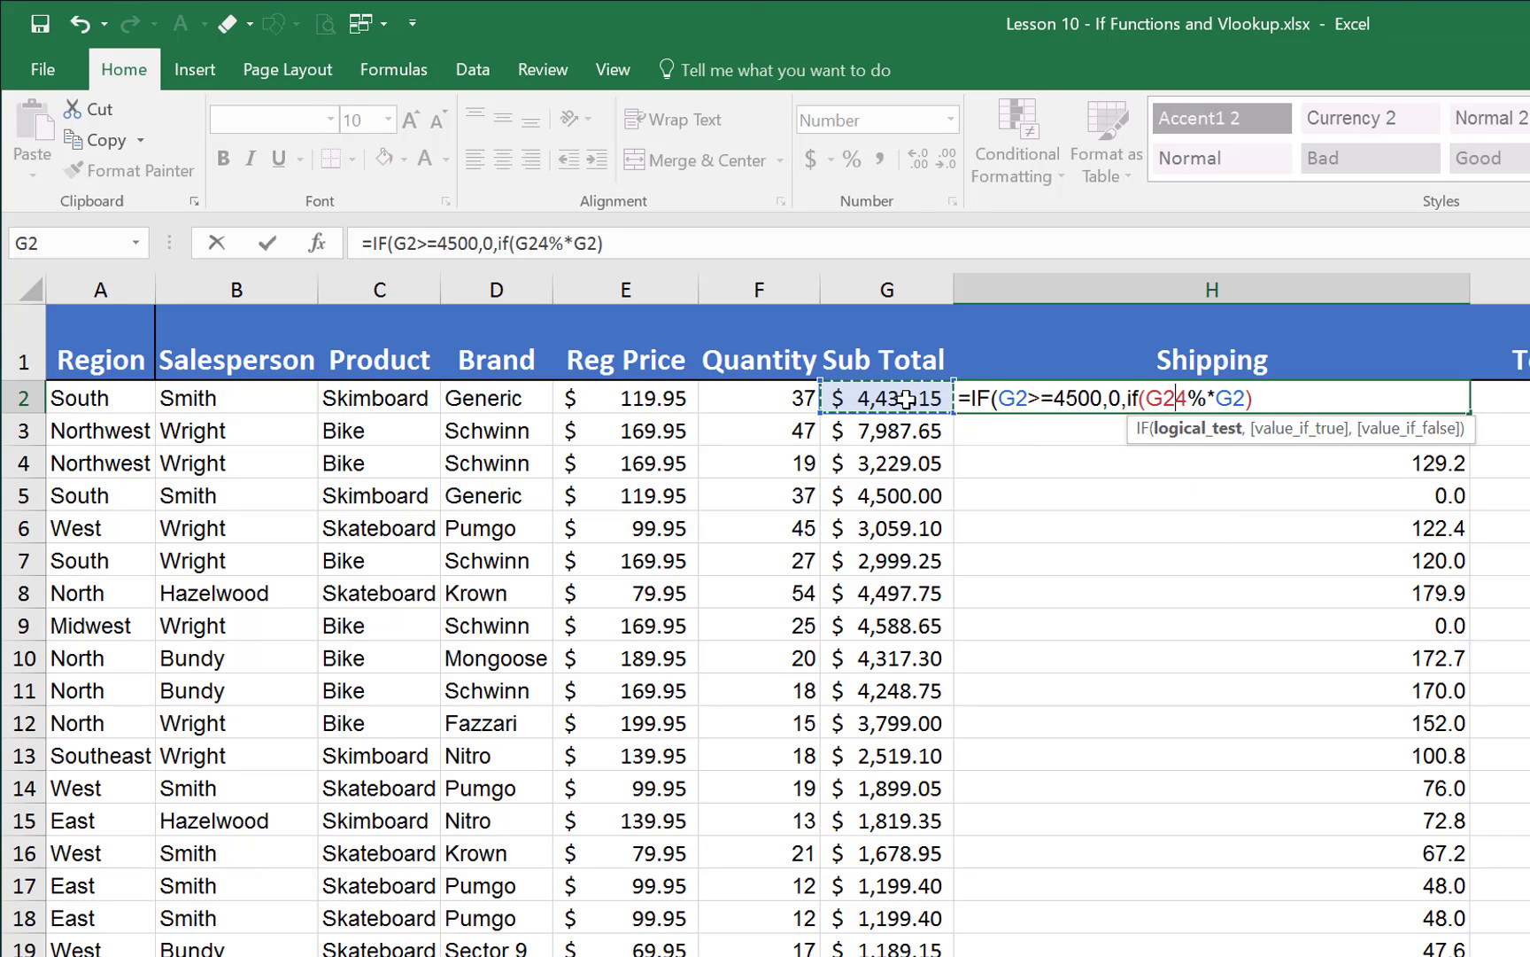
type(">")
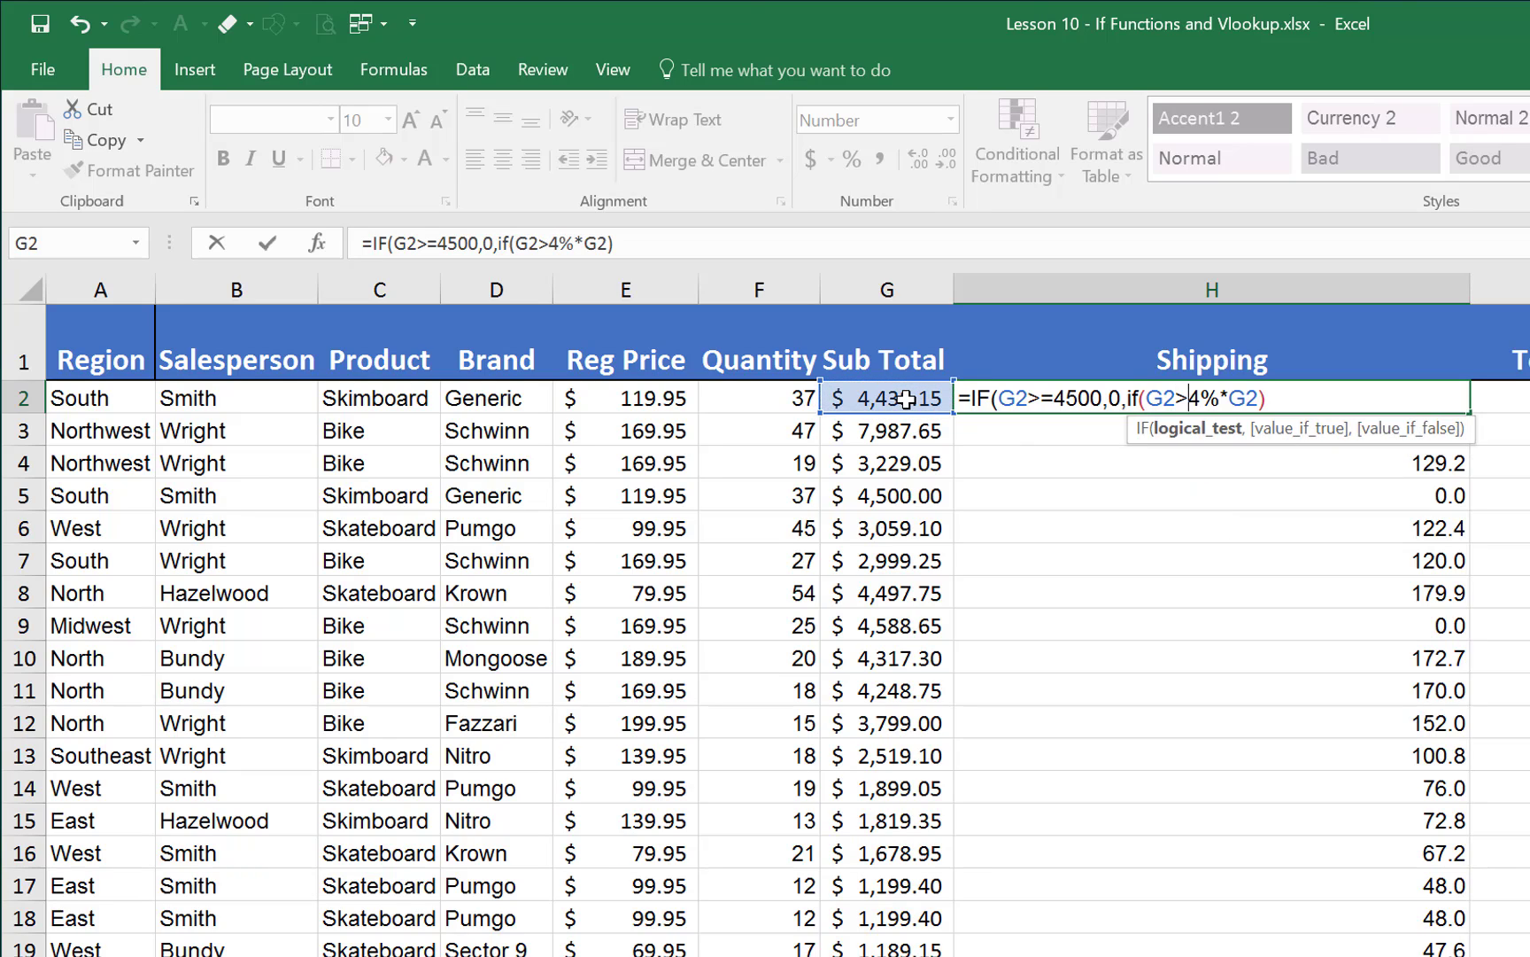
type("300")
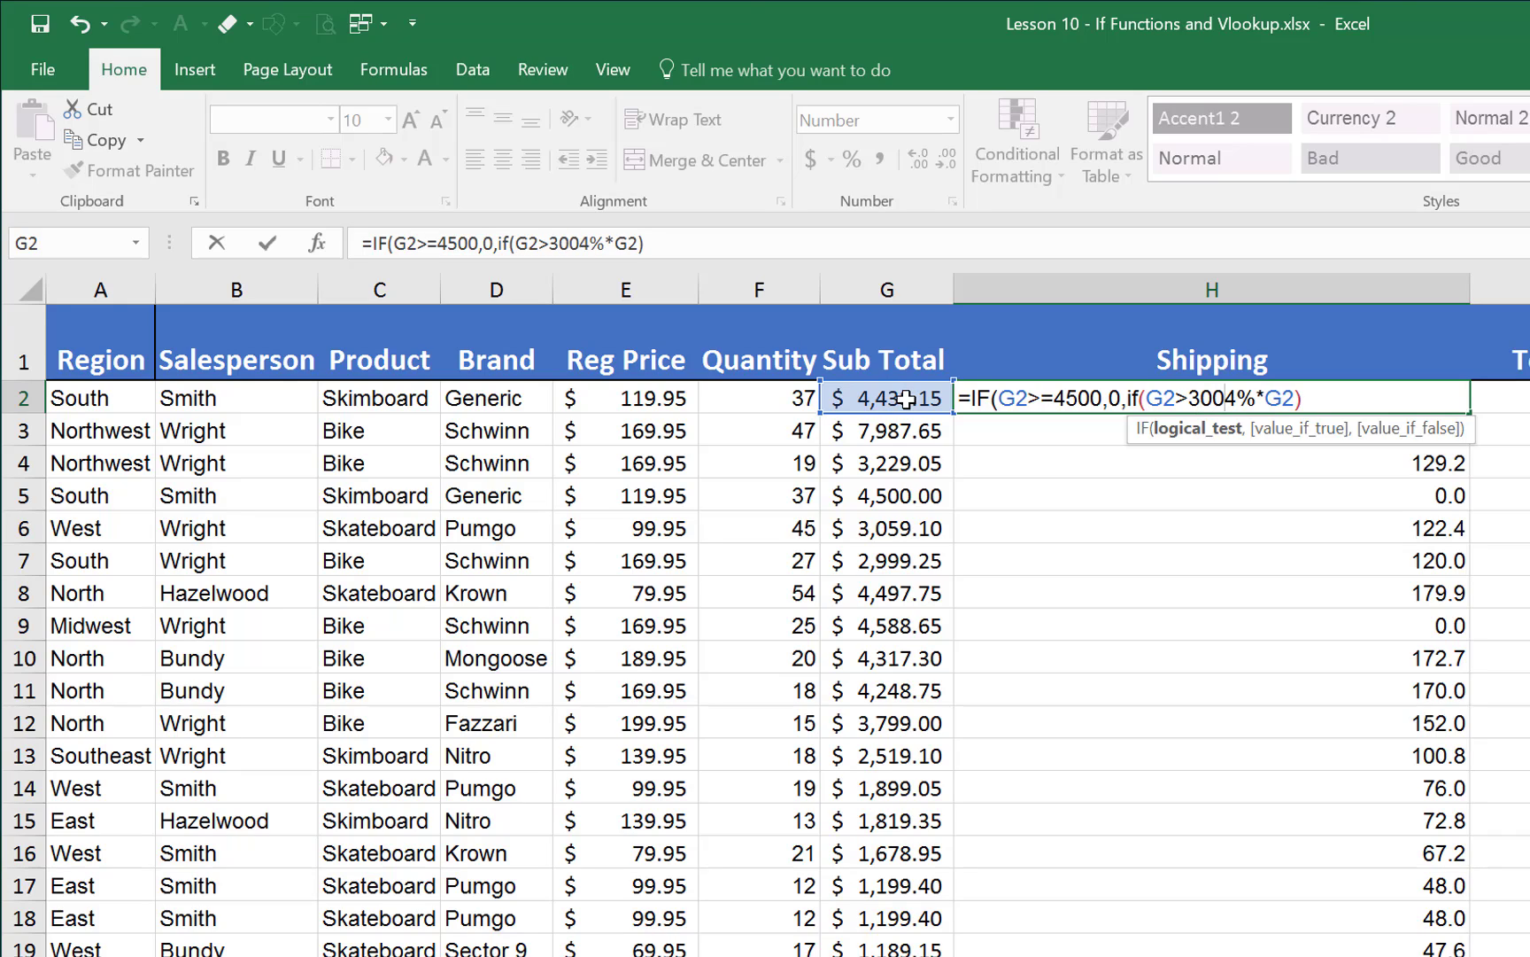
type("0,")
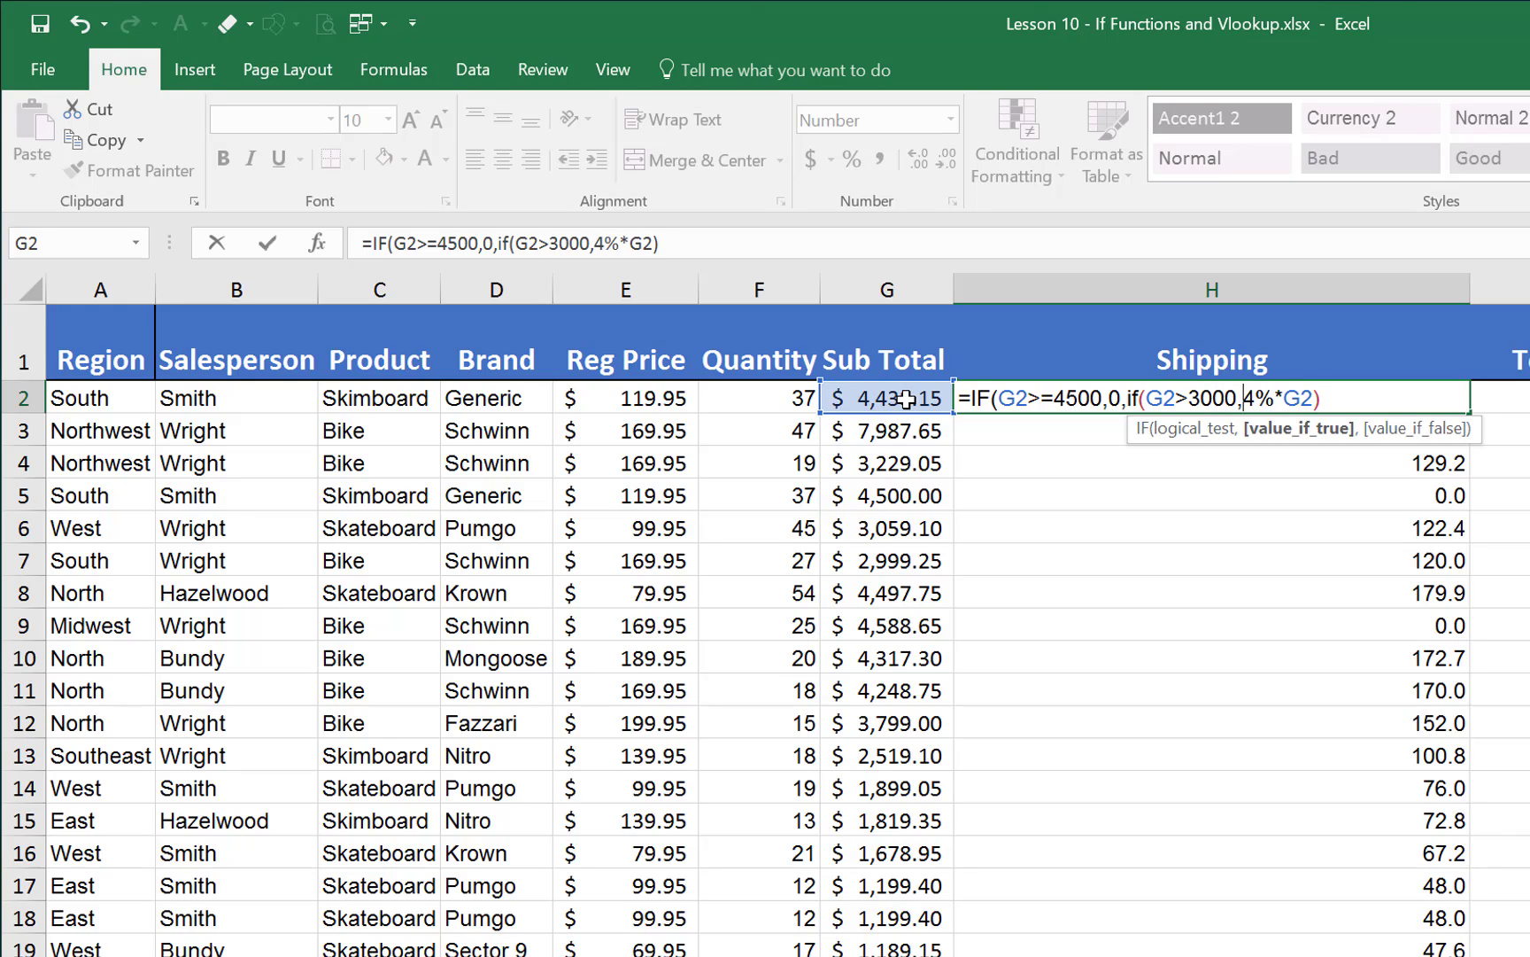
Make the nested IF in H2 return 2%*G2 if true and 4%*G2 if false, then close both functions and enter the formula.
type("2")
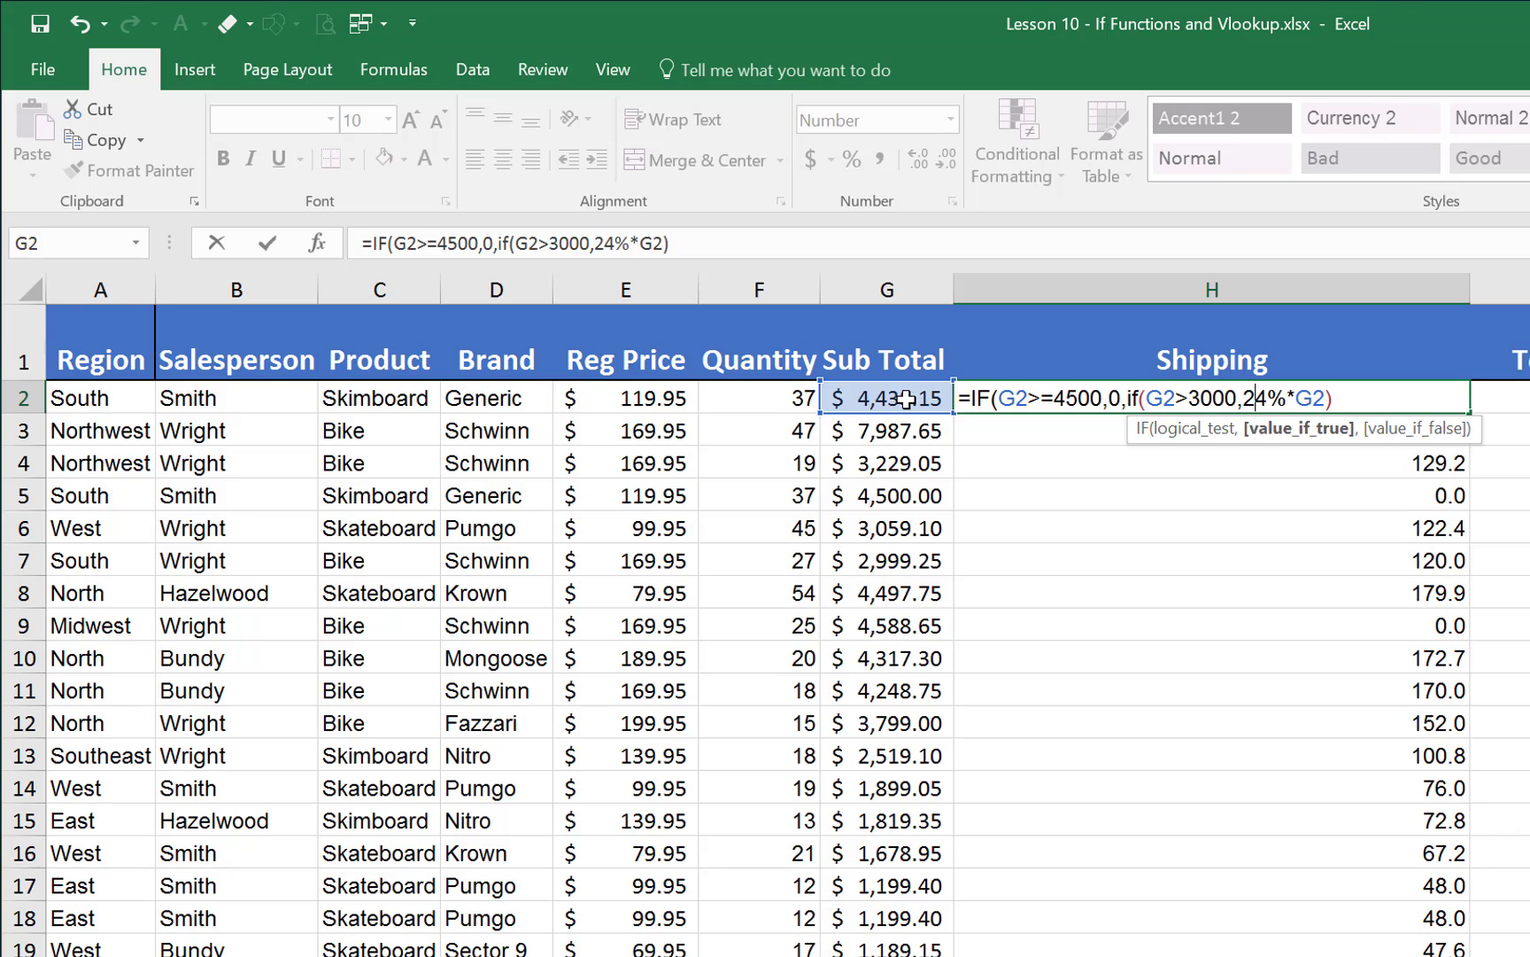
type("%*")
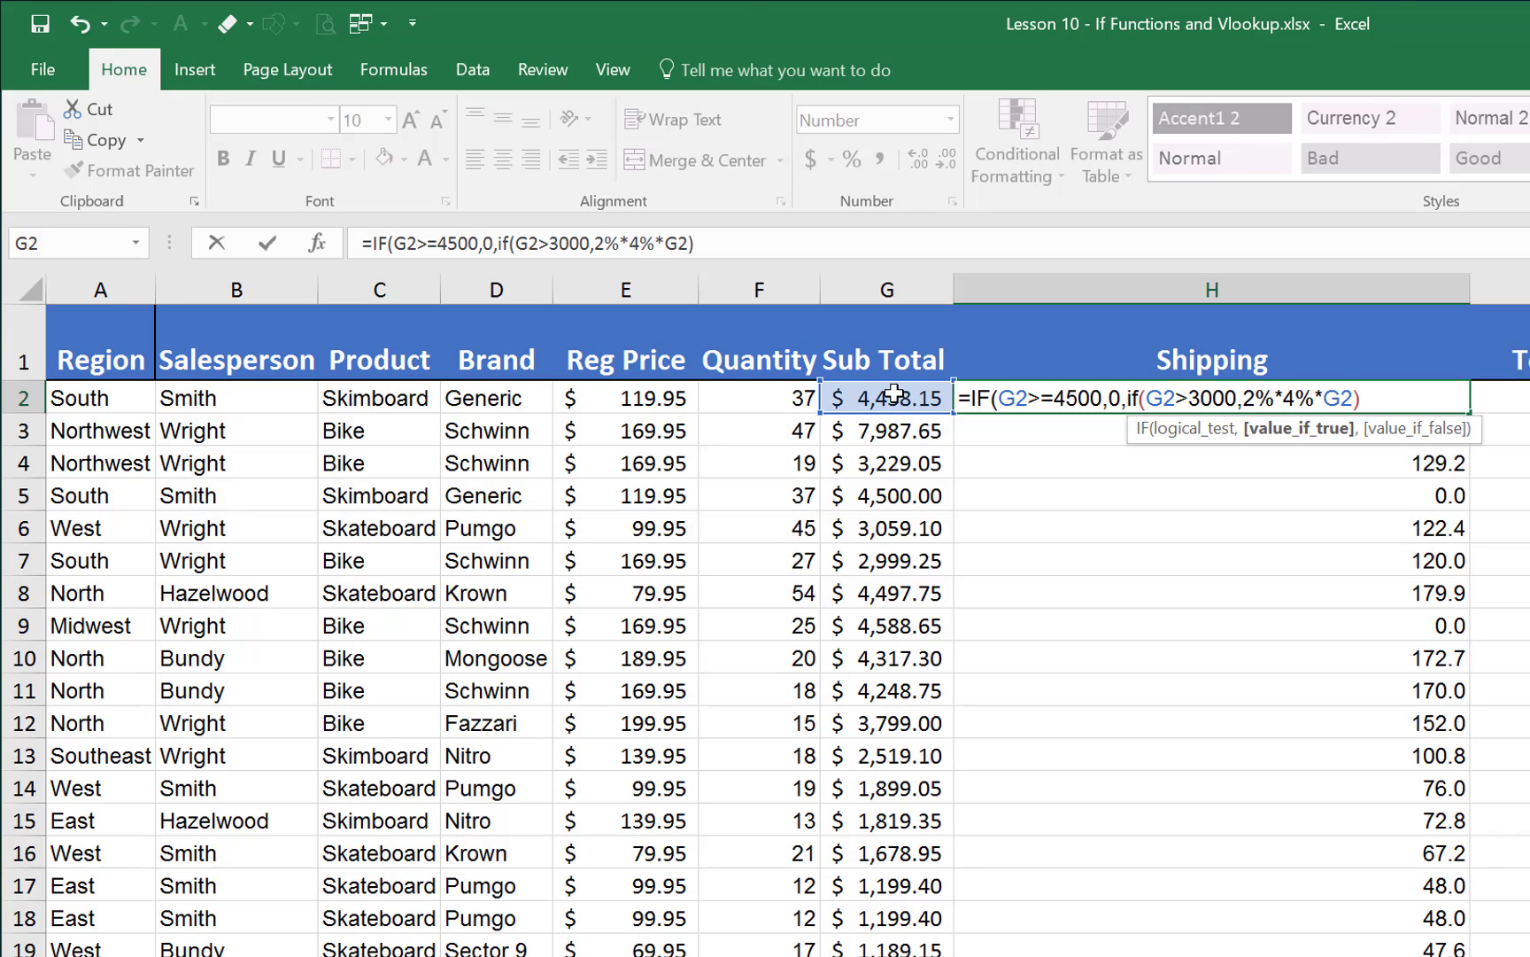
left_click(895, 396)
type(",")
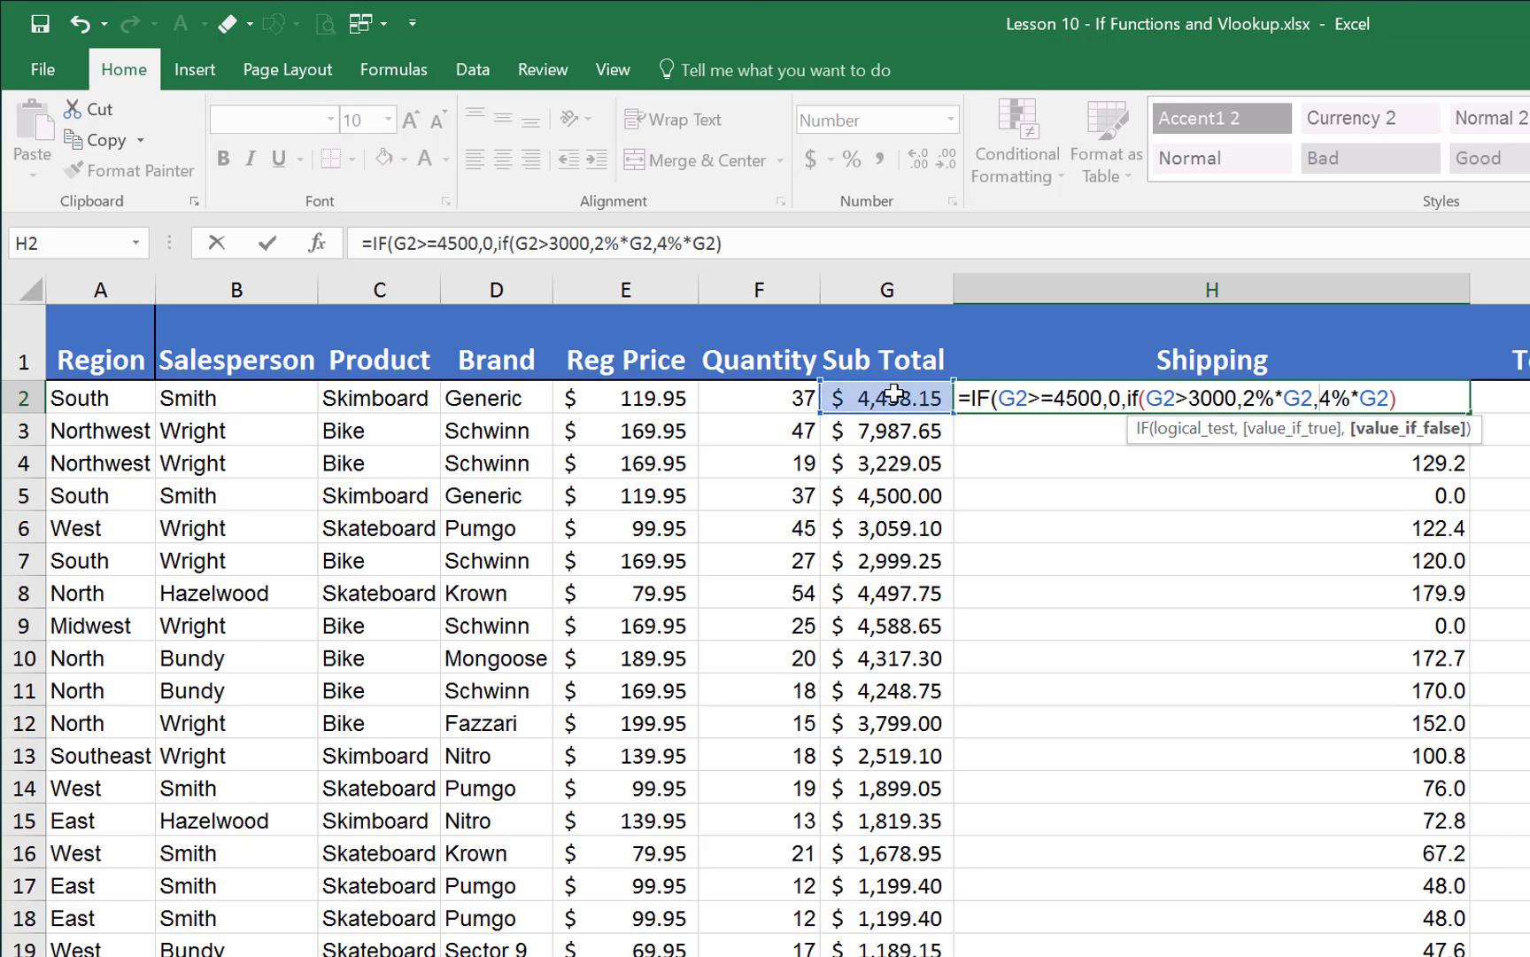
left_click(1422, 396)
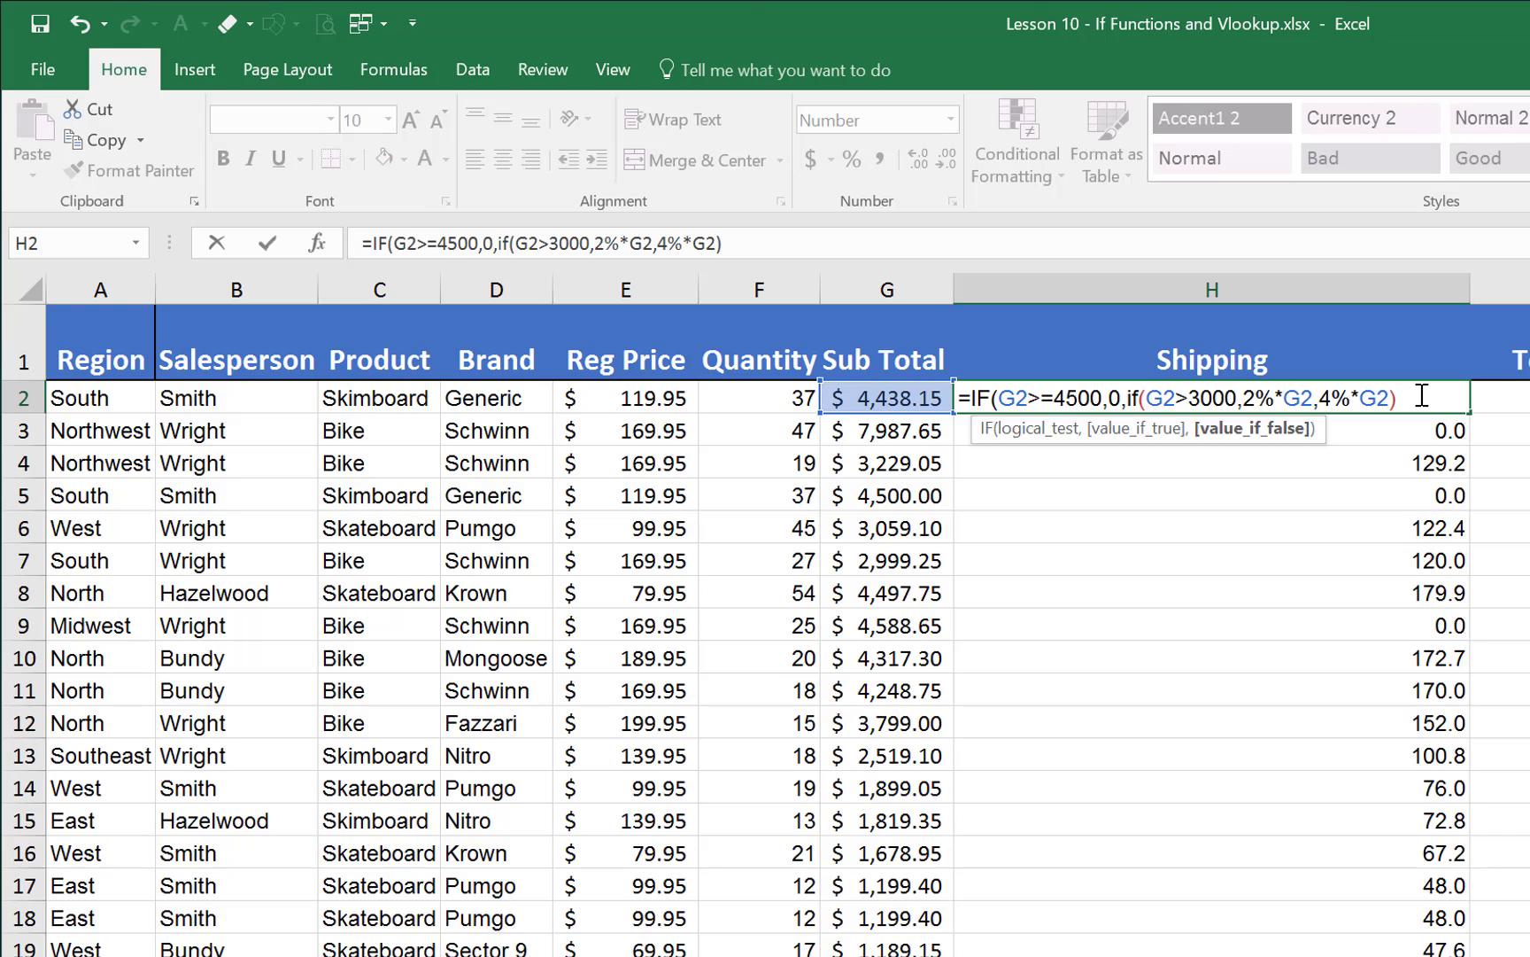
type(")")
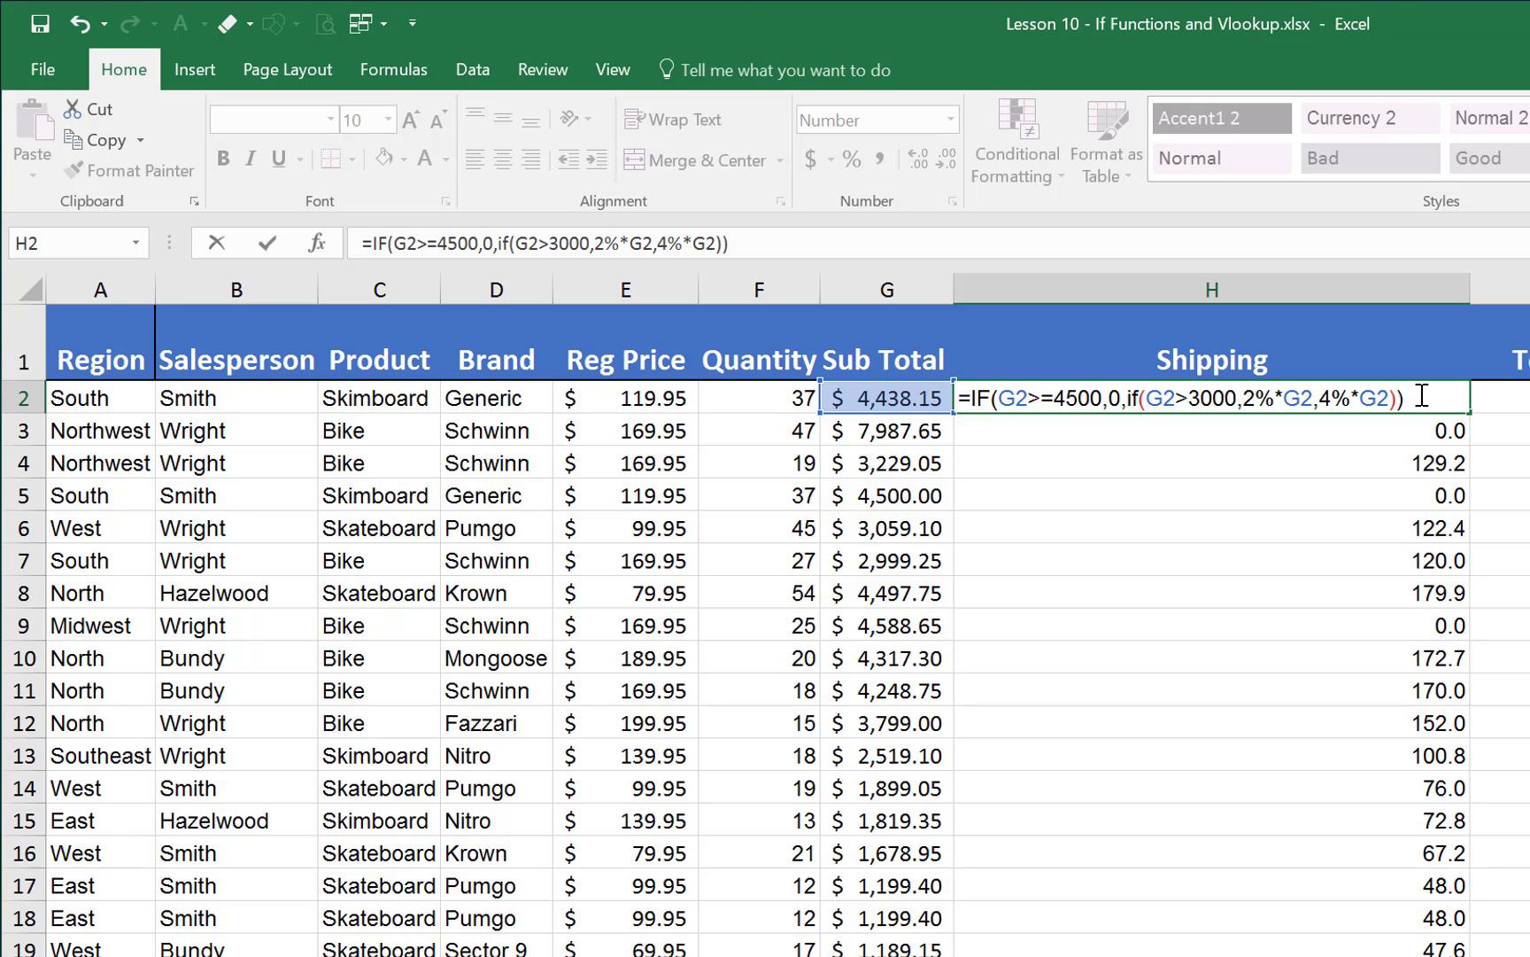
key("ctrl+Return")
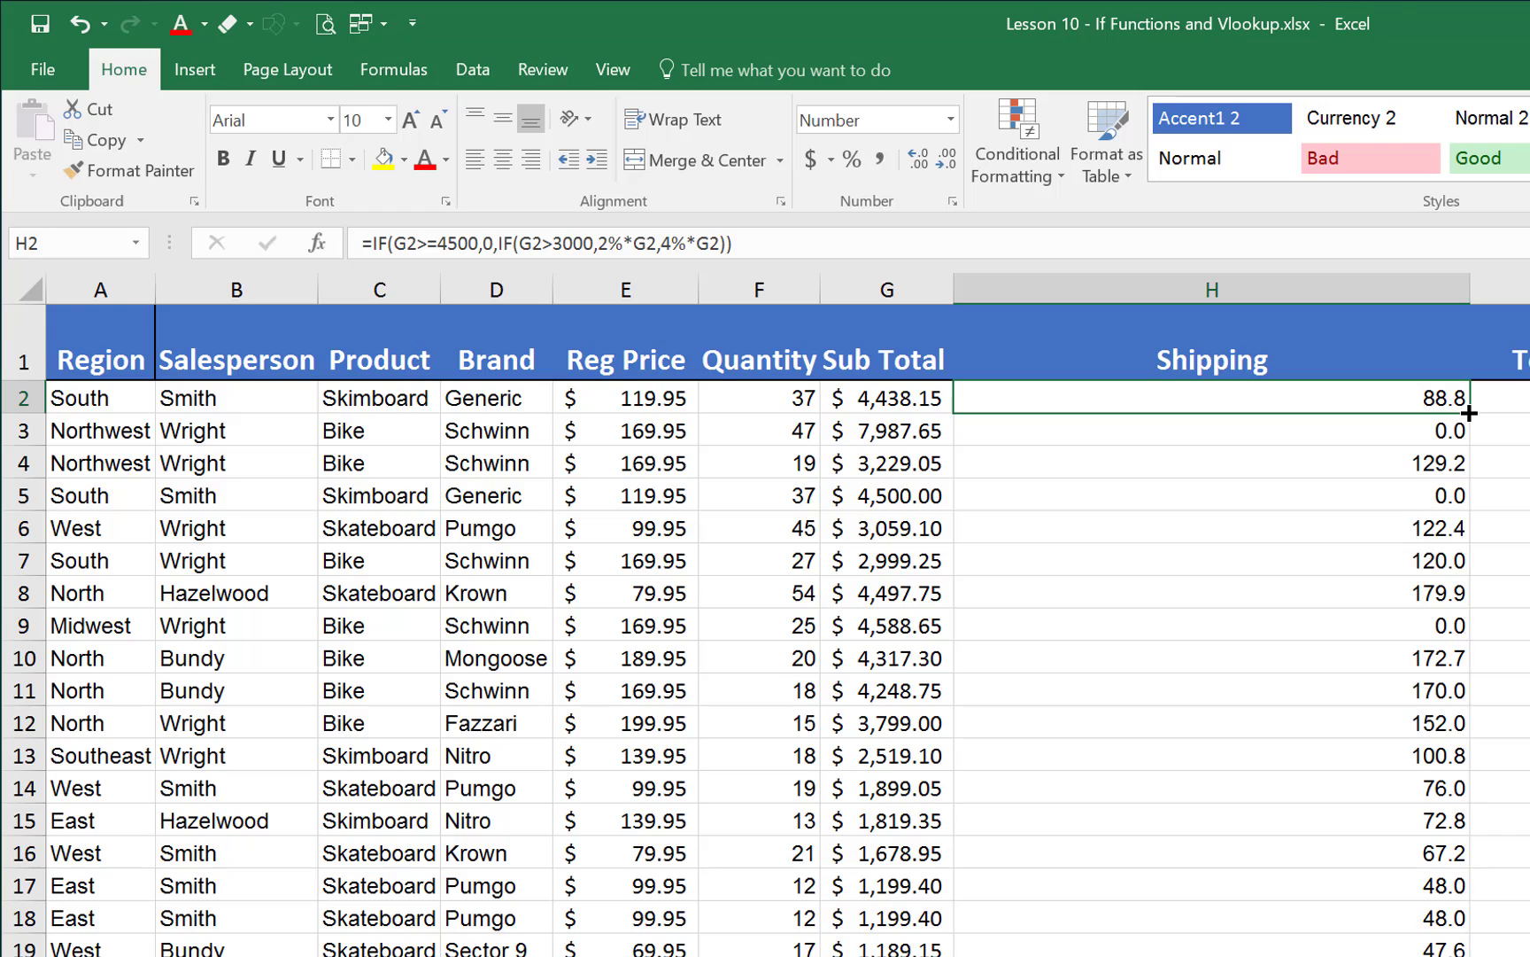
Fill the nested H2 formula down the Shipping column and check the results in rows 12, 7 and 6.
double_click(1469, 413)
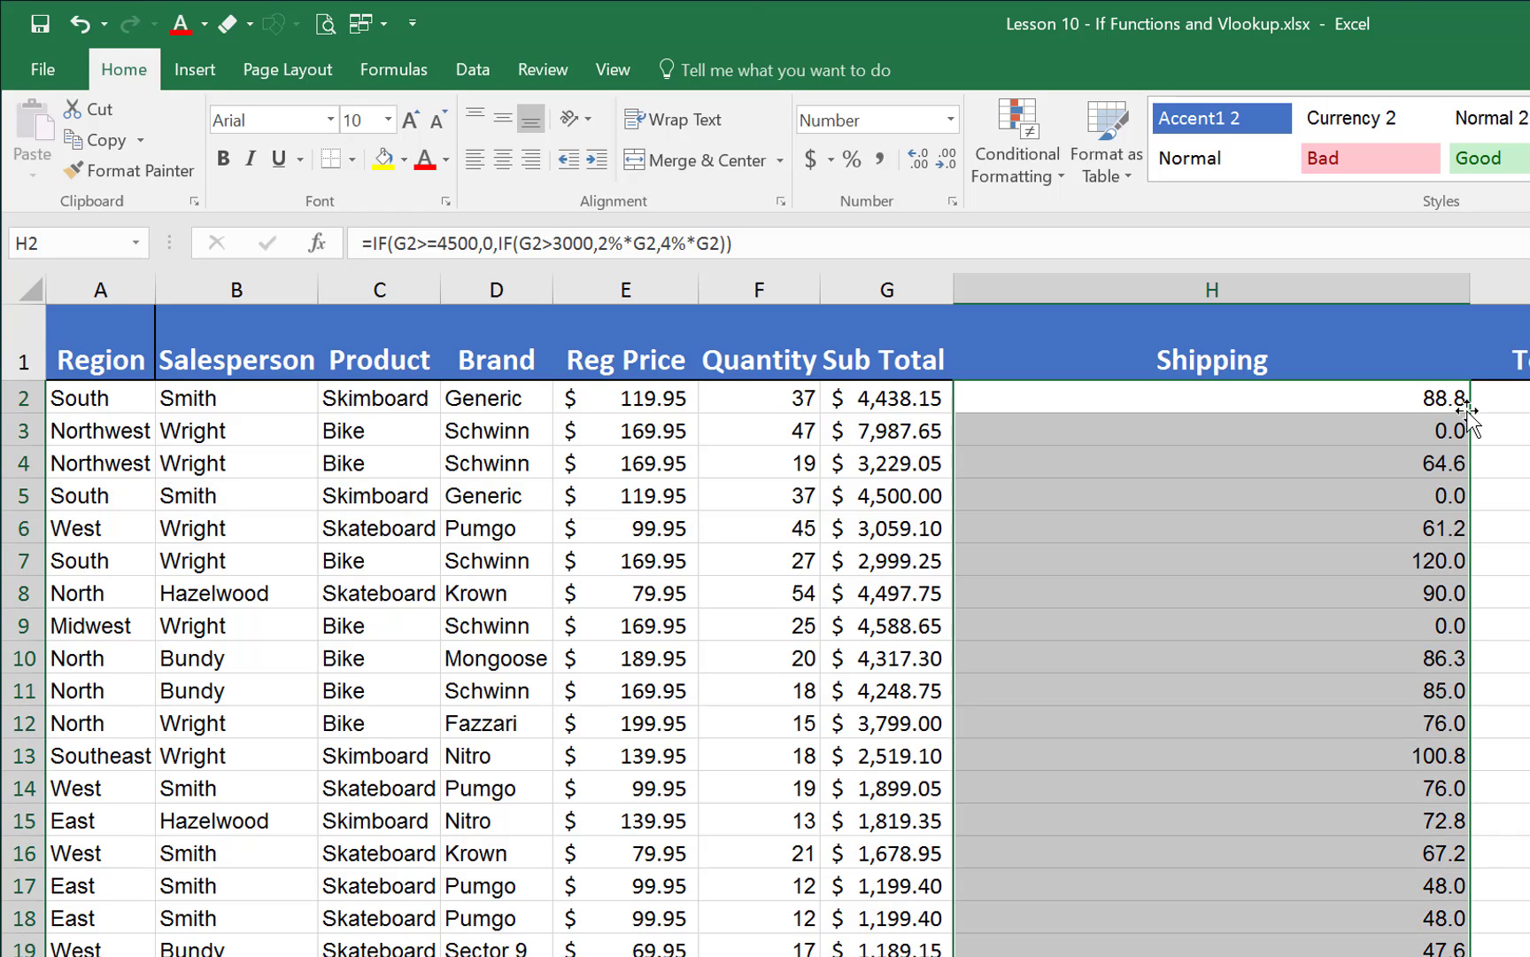
left_click(1357, 726)
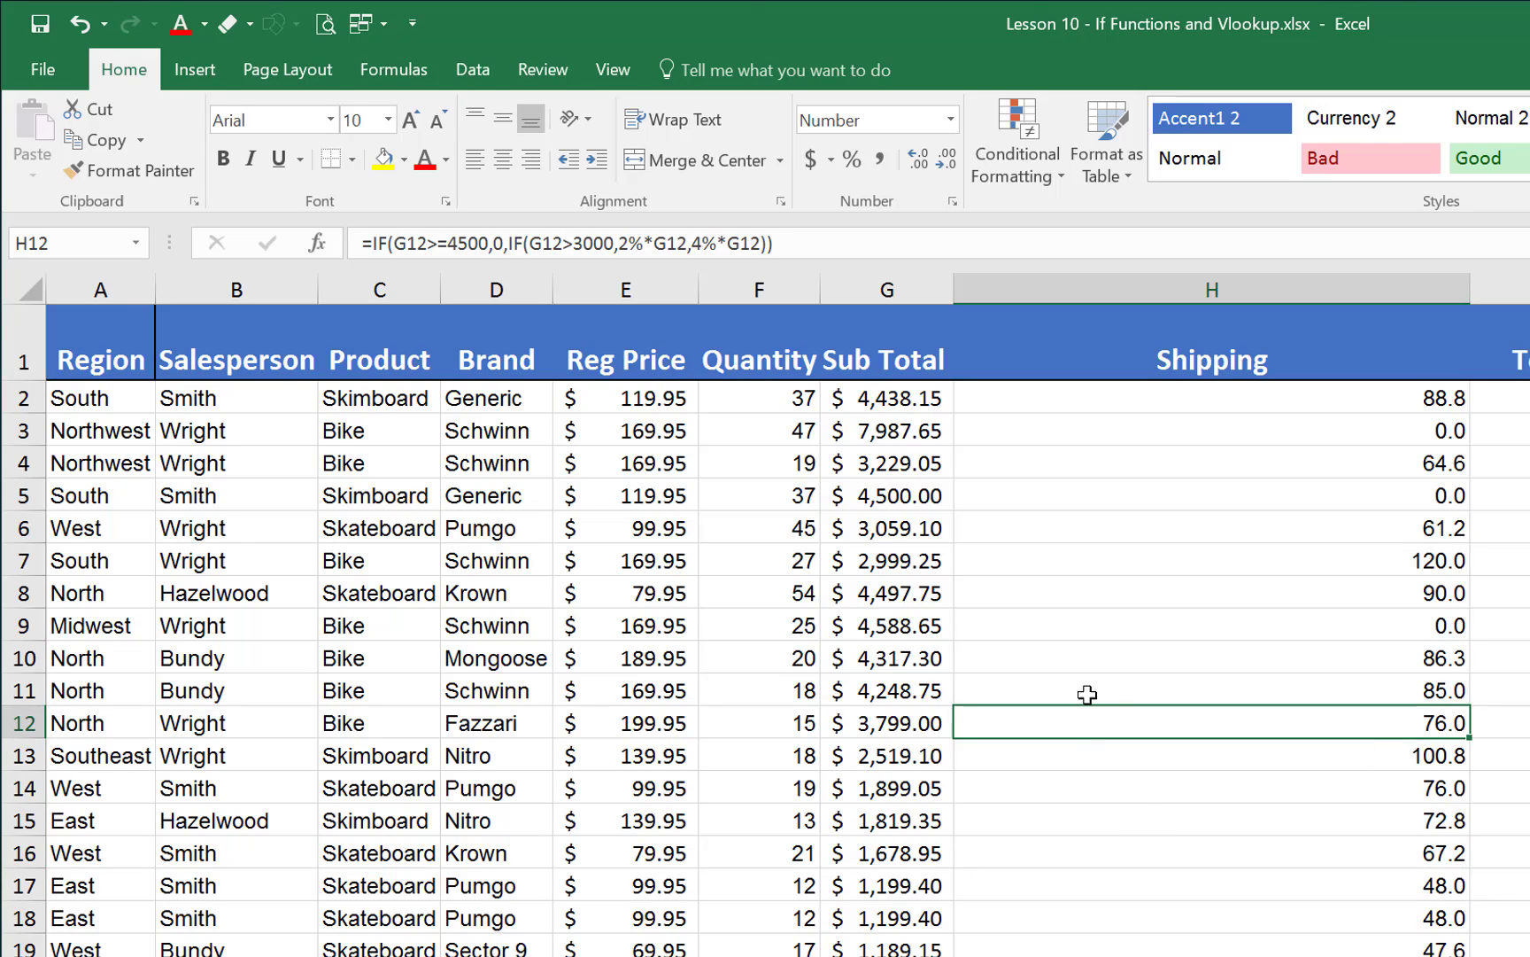
left_click(1011, 564)
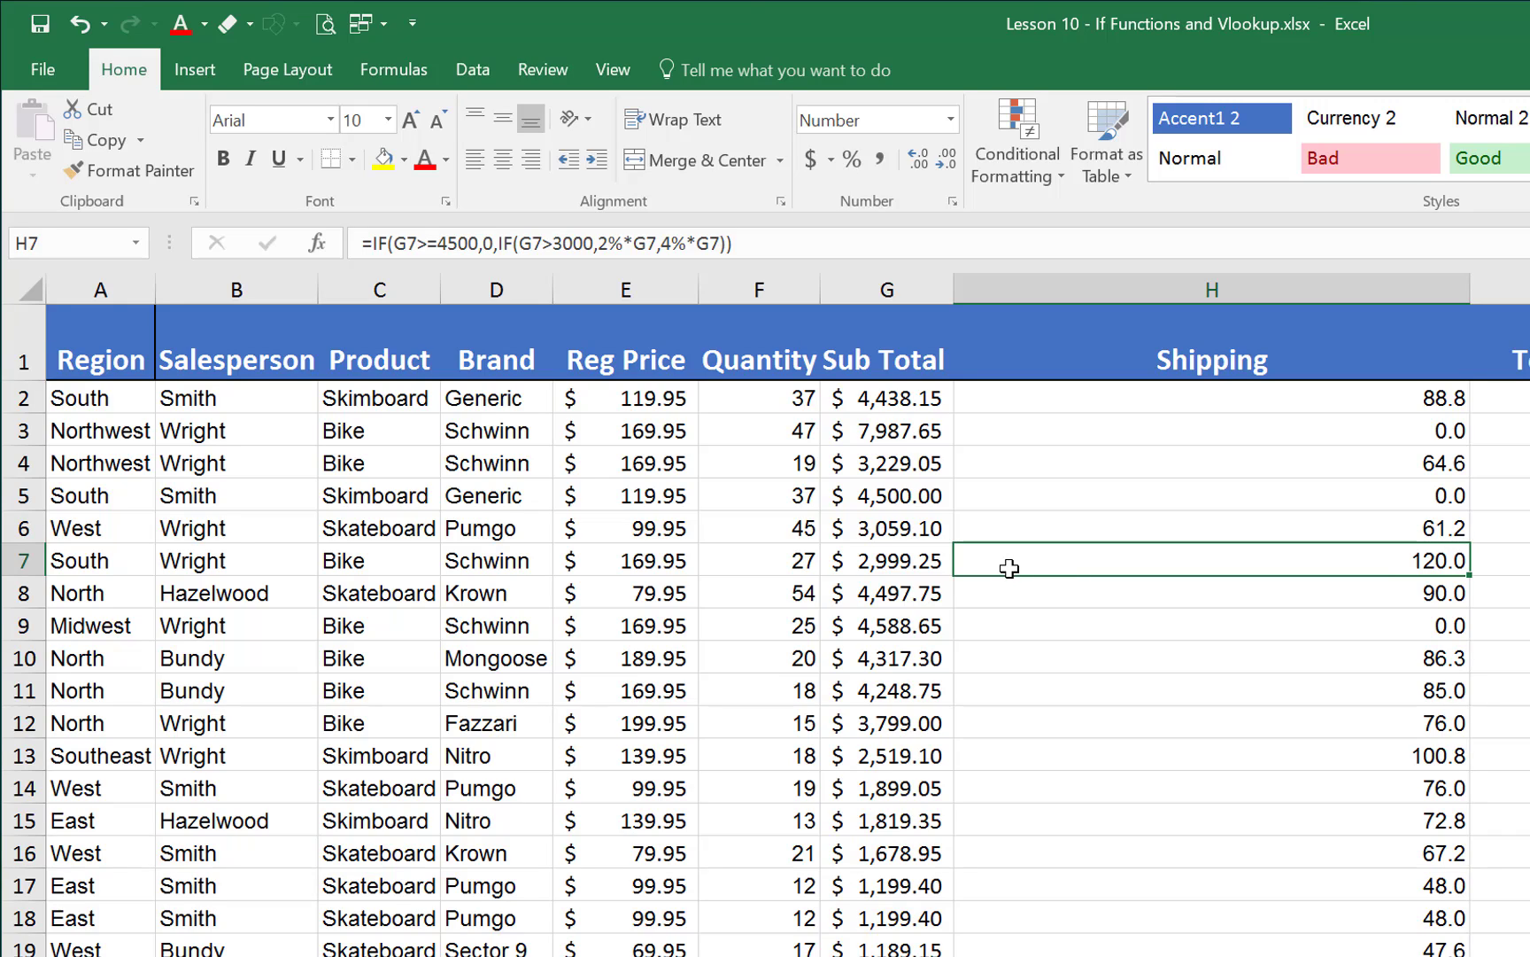
left_click(988, 527)
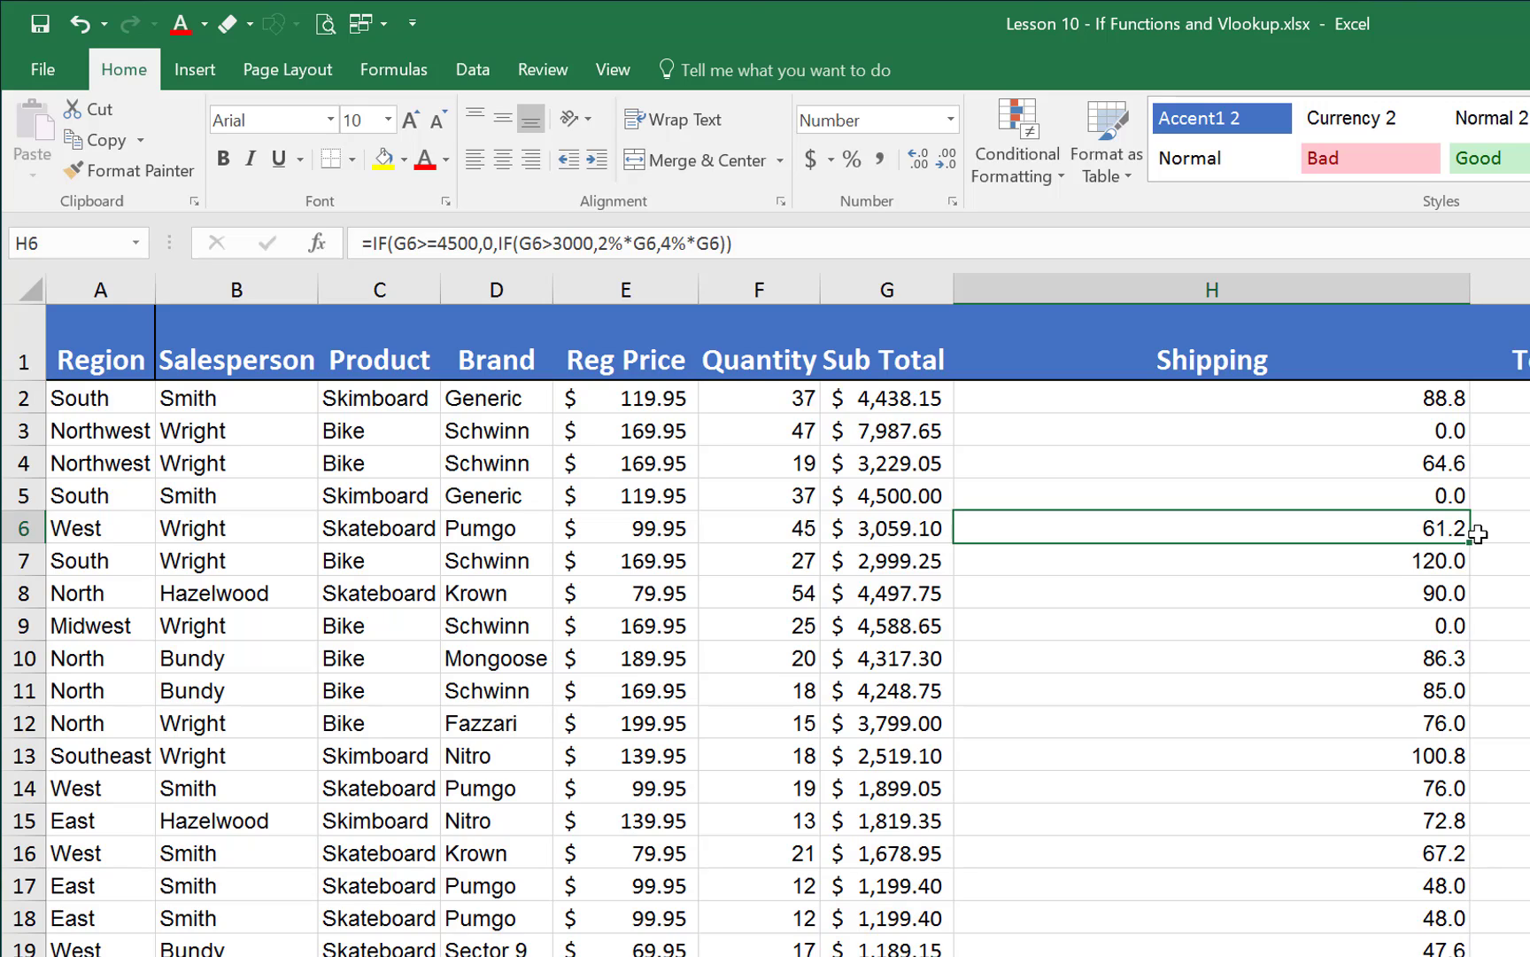
Reopen the H2 formula and examine the outer IF's value-if-true argument and the nested IF used as its value-if-false argument.
double_click(1431, 399)
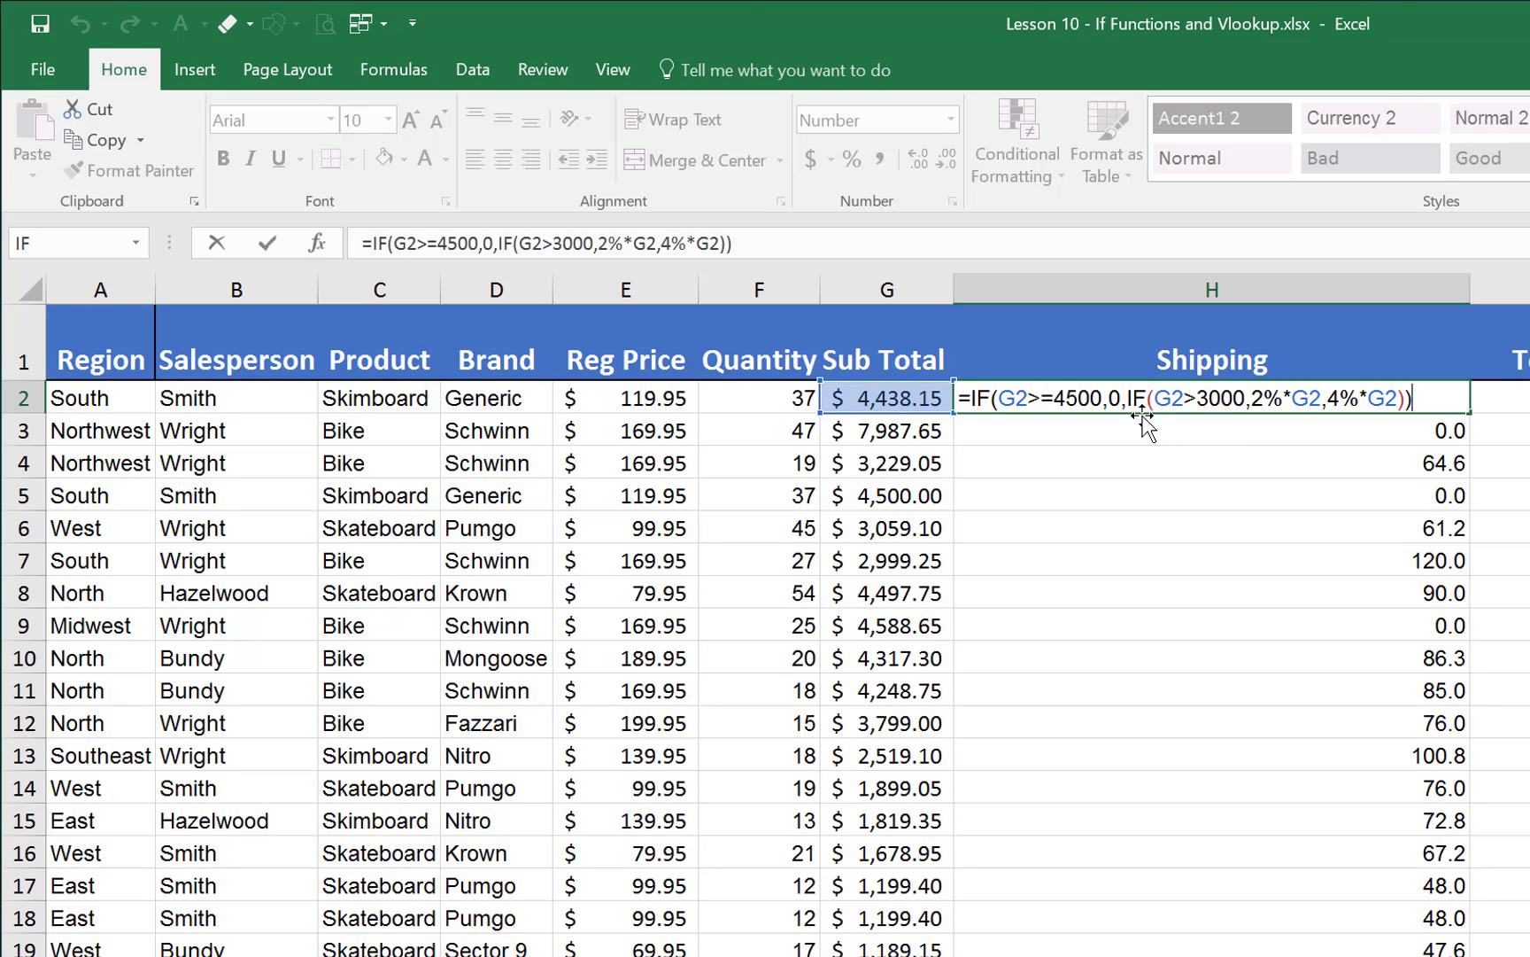
left_click(1111, 399)
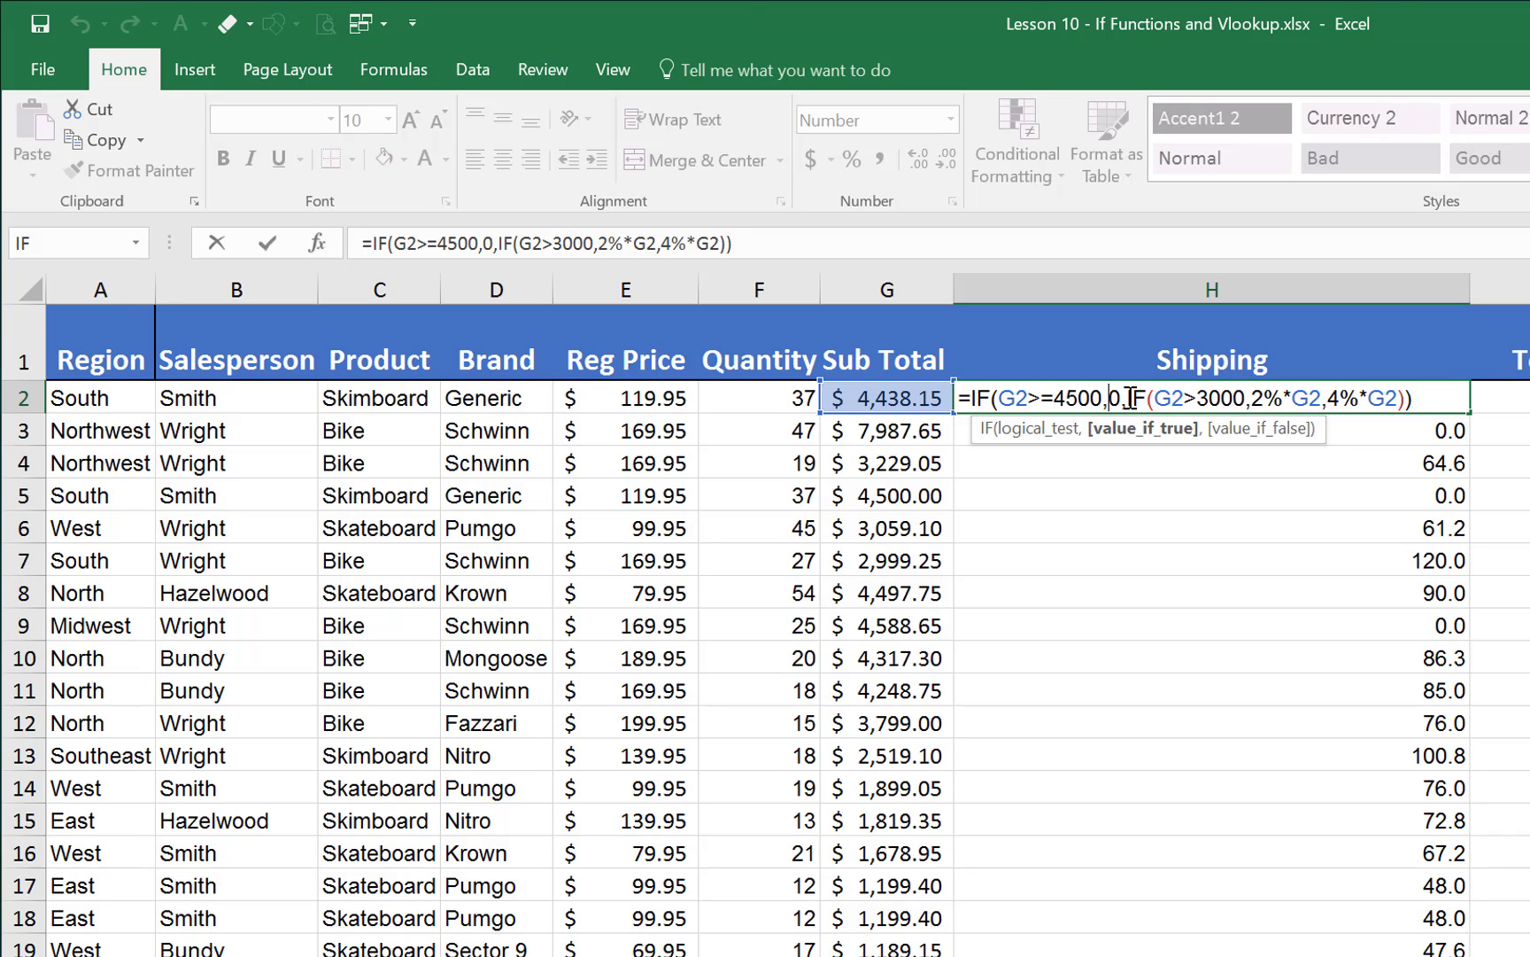
left_click(1132, 399)
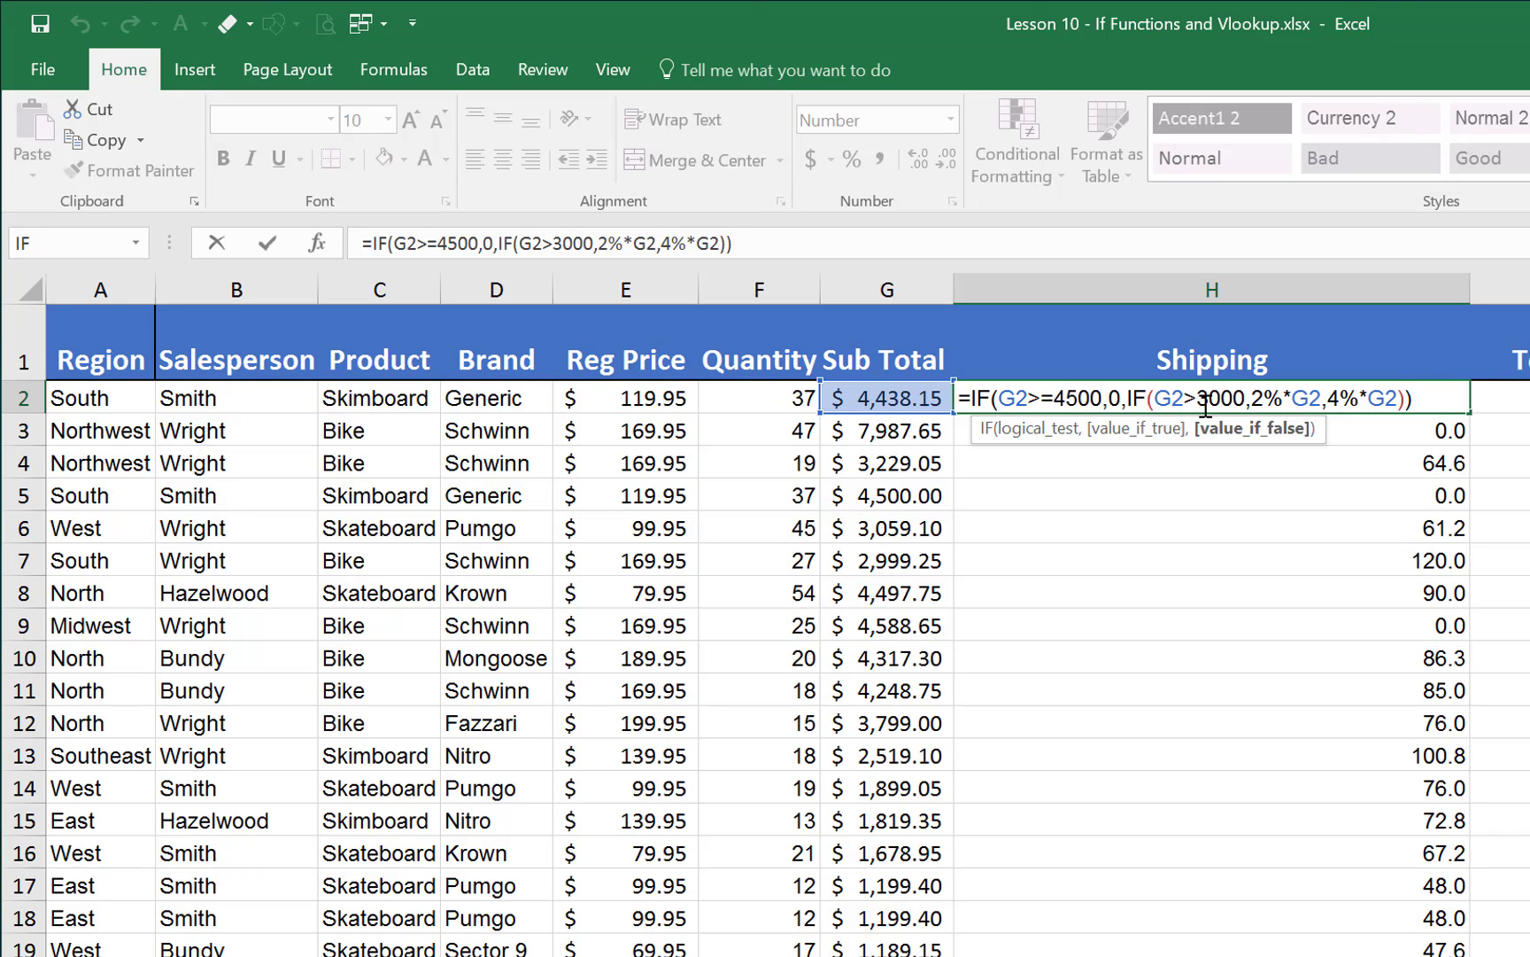
left_click(1428, 396)
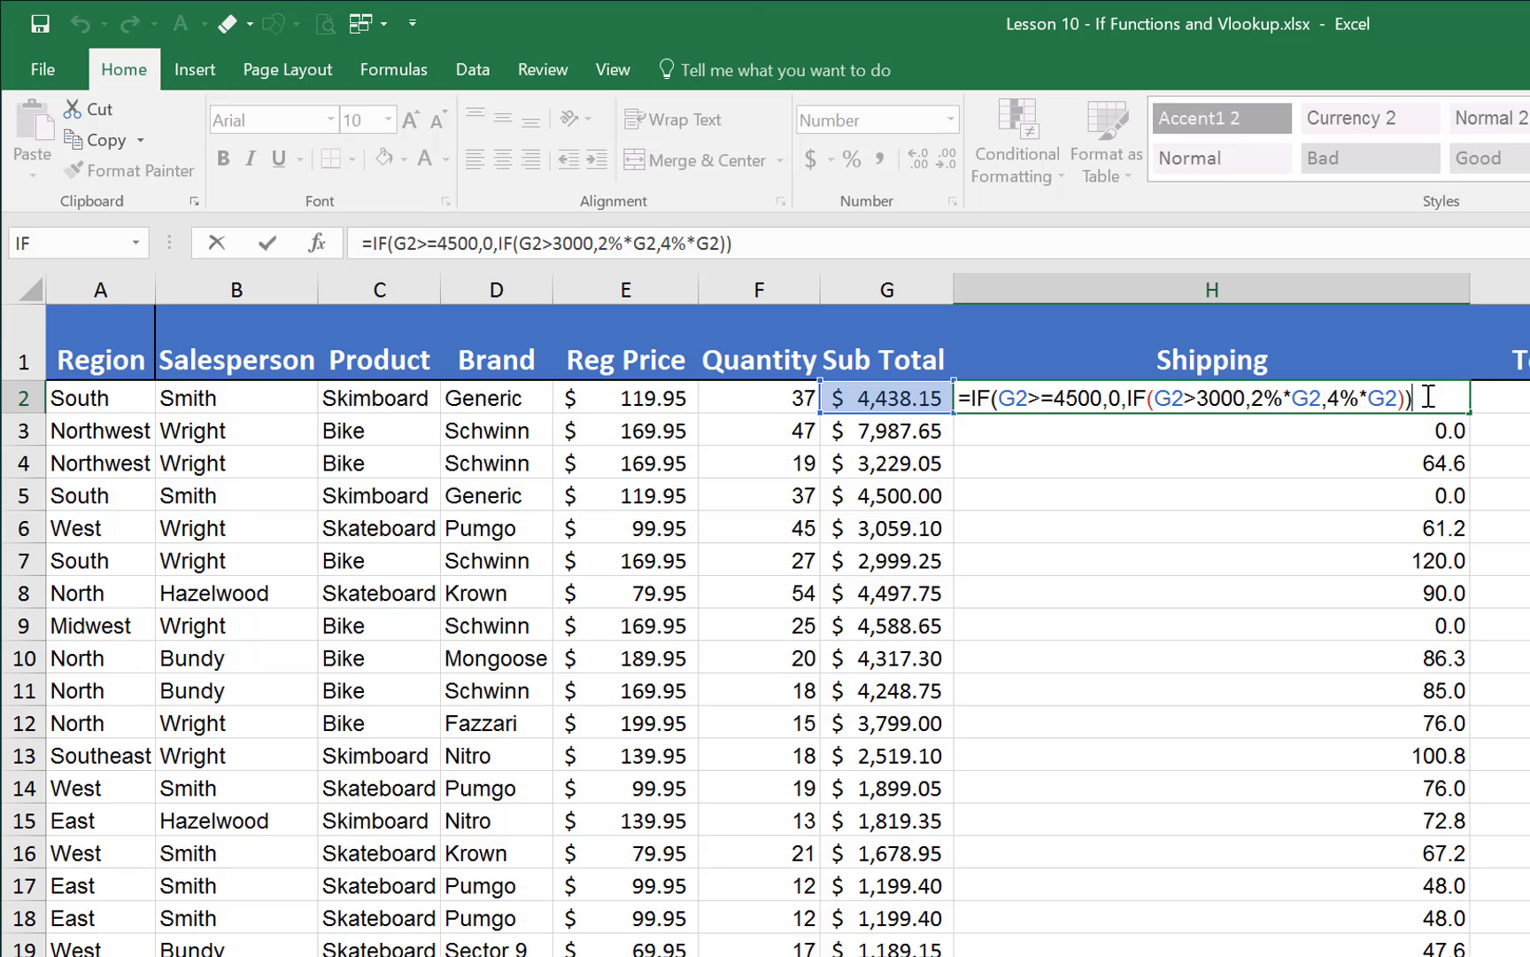